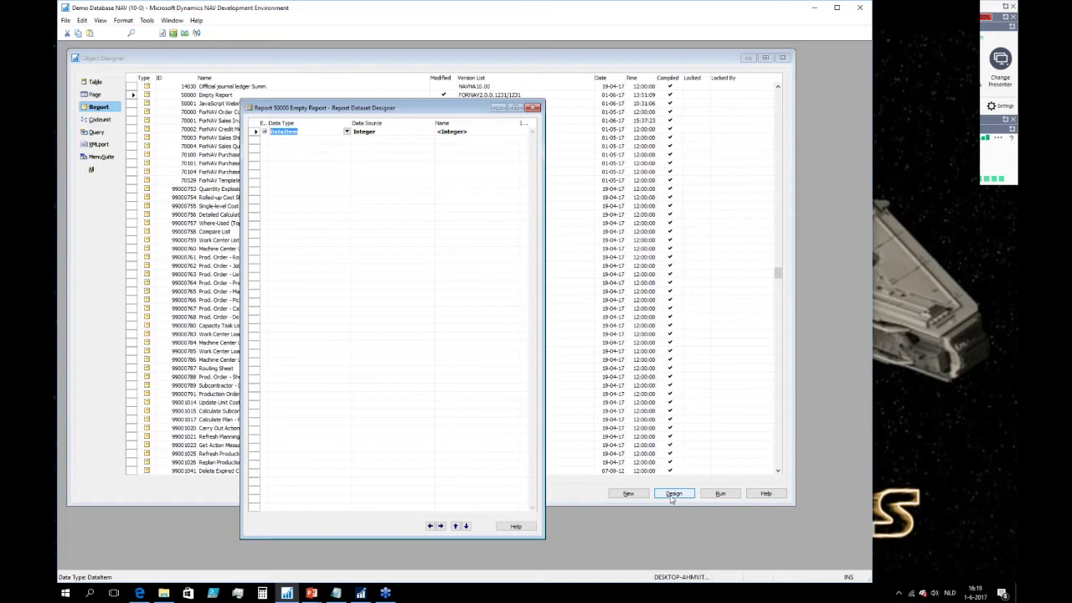
Examine the Integer data item's properties down to MaxIteration and close the property list.
key("Tab")
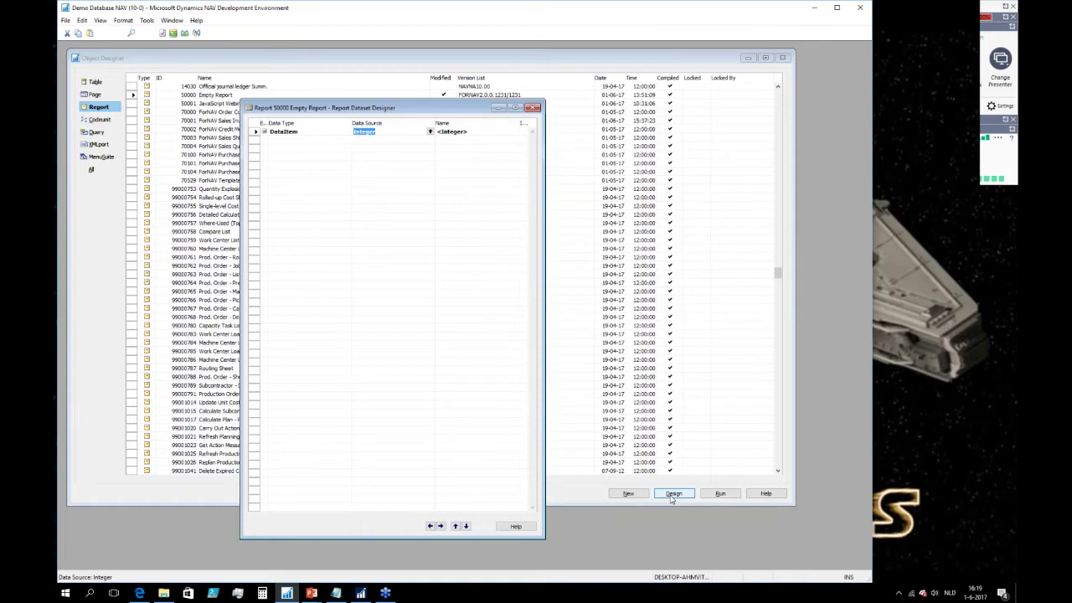
key("shift+F4")
key("Down")
key("Down")
key("Down")
key("Down")
key("Down")
key("Down")
key("Down")
key("Down")
key("Down")
key("Down")
key("Down")
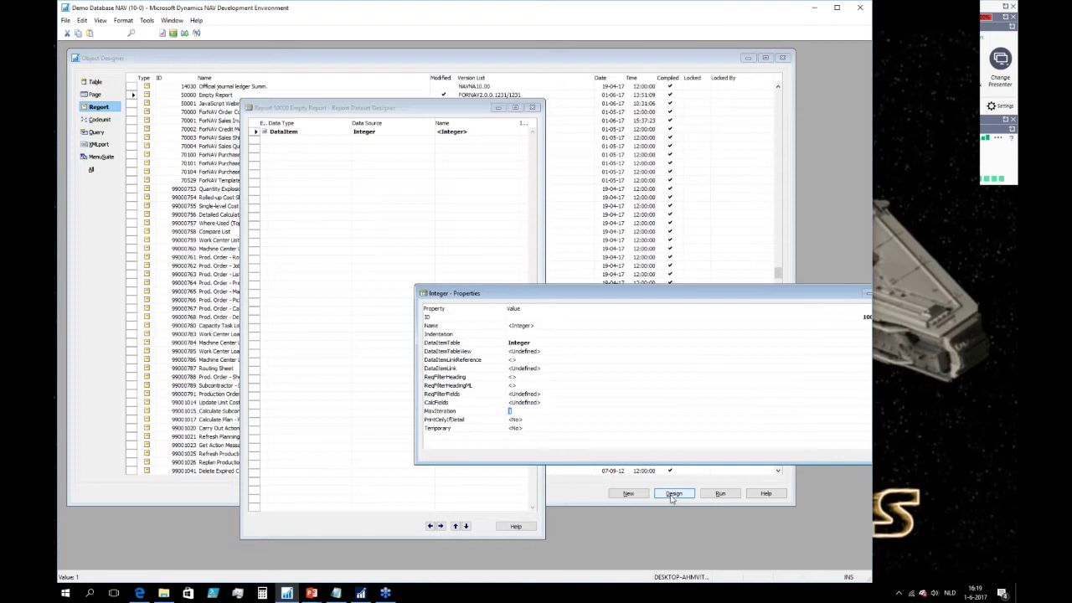
key("Escape")
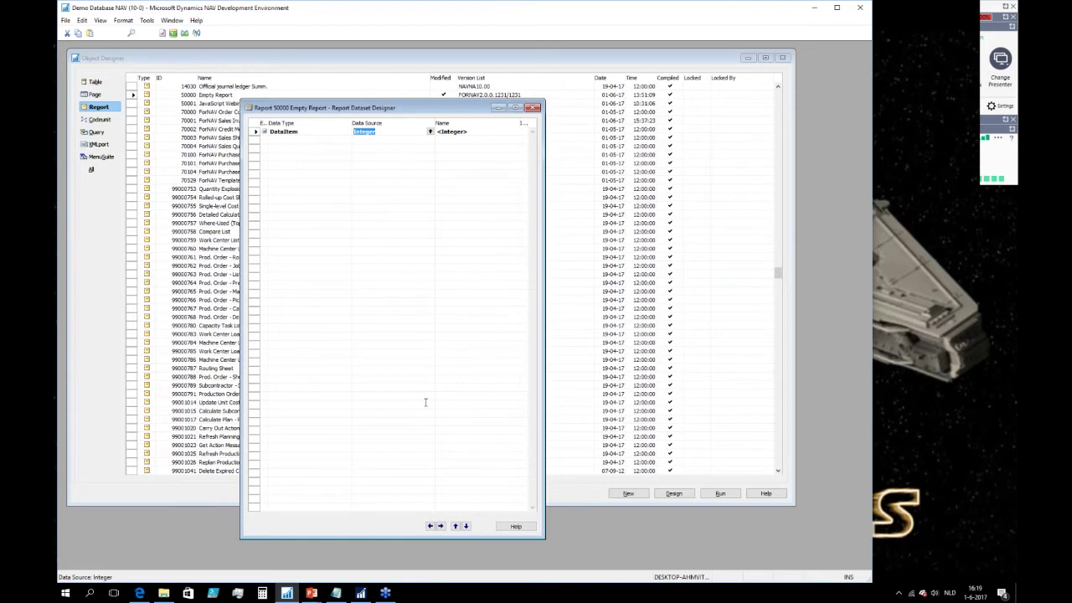
Review the C/AL global variables, functions and text constants of report 50000, then close its dataset designer.
key("alt+v")
key("b")
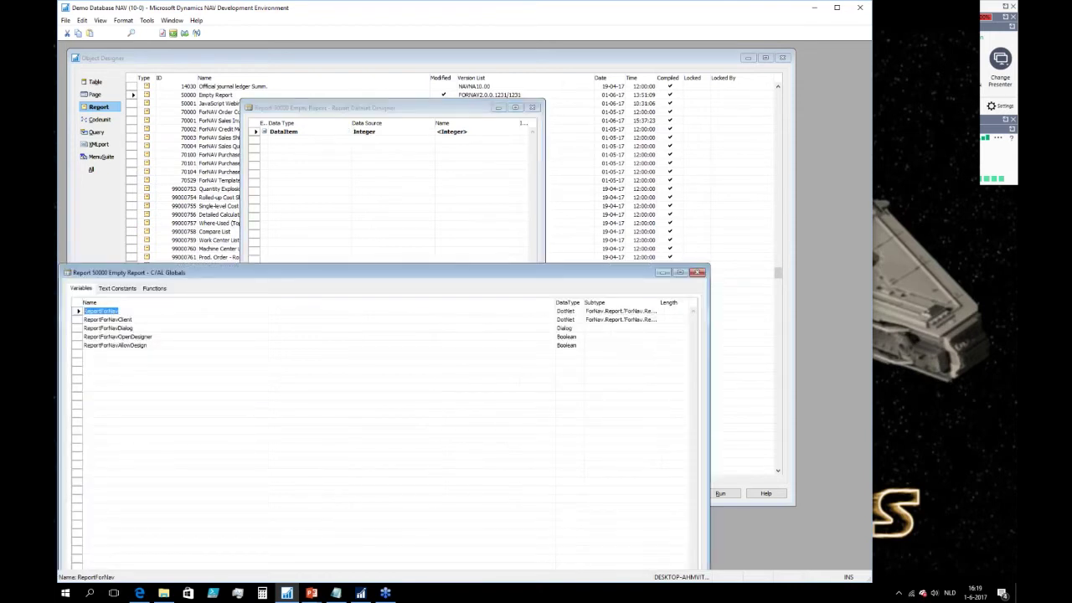
left_click(153, 288)
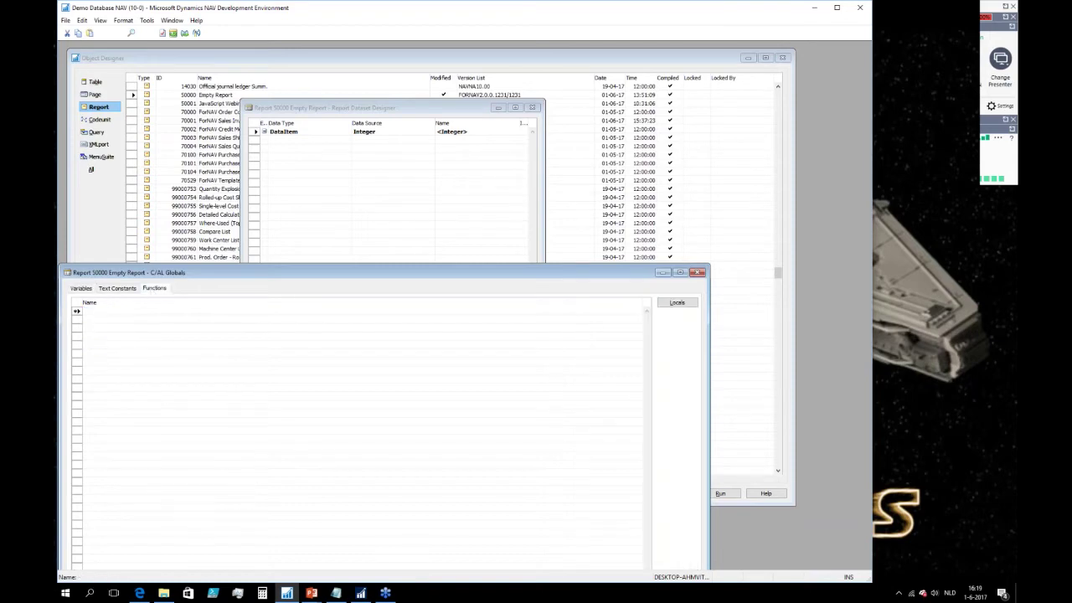
left_click(122, 289)
key("Escape")
left_click(318, 138)
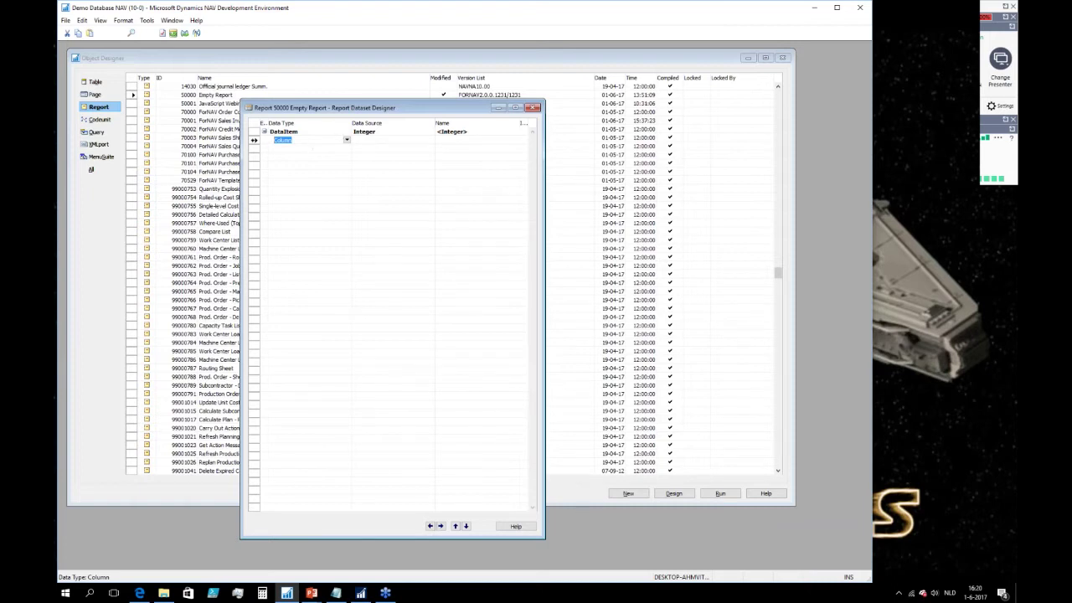
key("Escape")
Run Empty Report in the Dynamics NAV client with Open Designer enabled and start its preview.
left_click(720, 494)
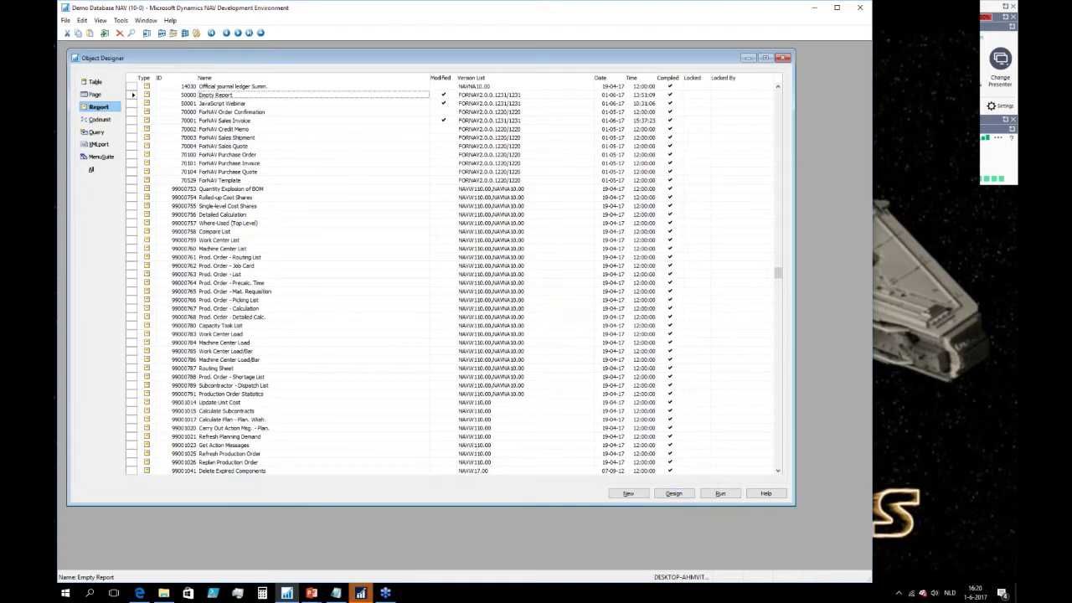
left_click(369, 596)
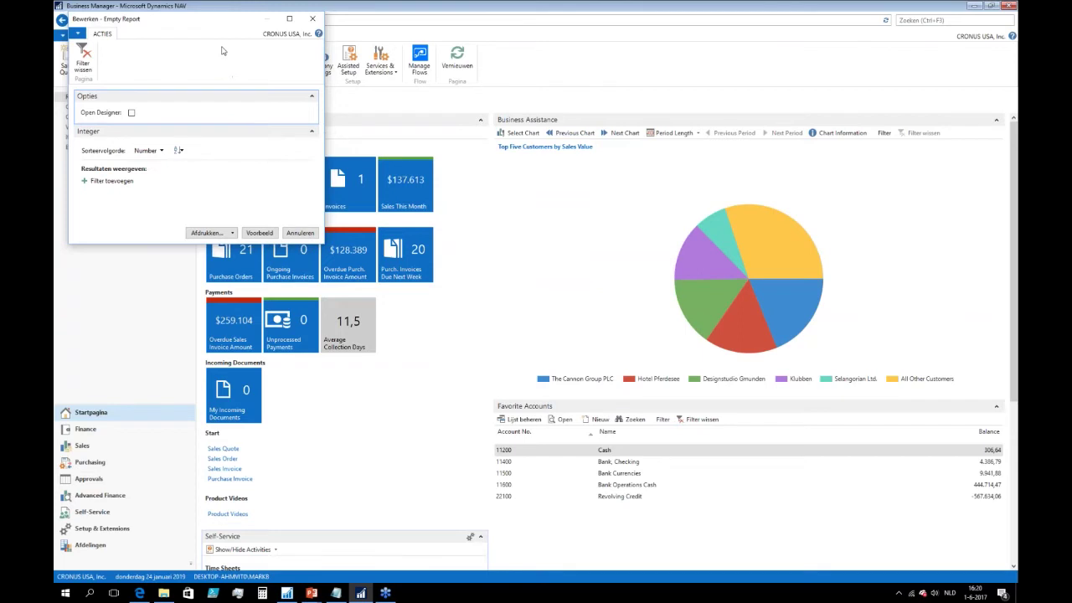
left_click(131, 113)
left_click(261, 233)
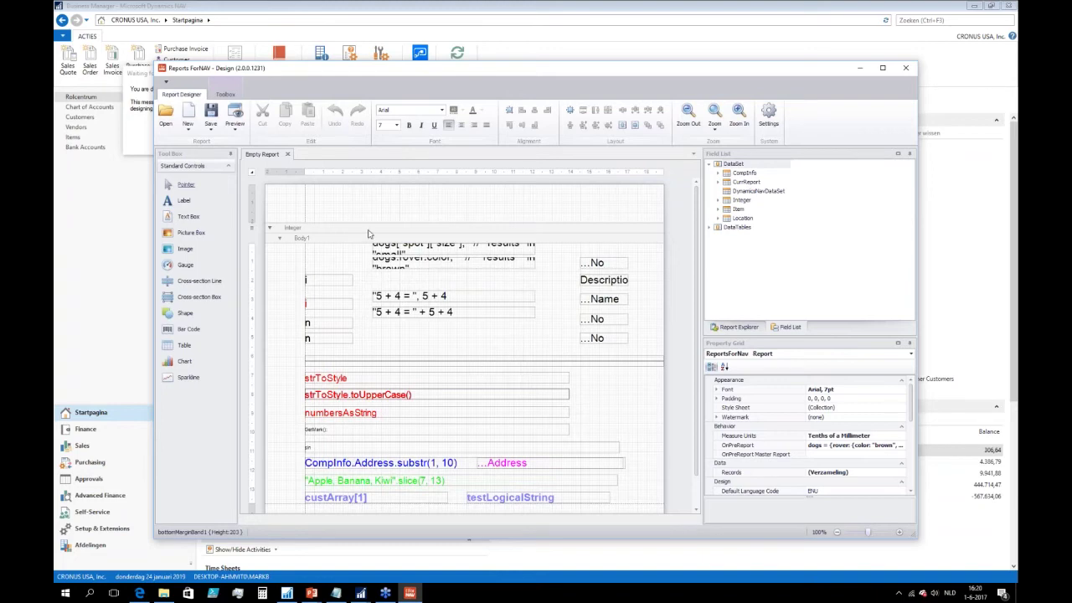
Preview Empty Report from the designer, look through its first page and close the preview.
left_click(235, 117)
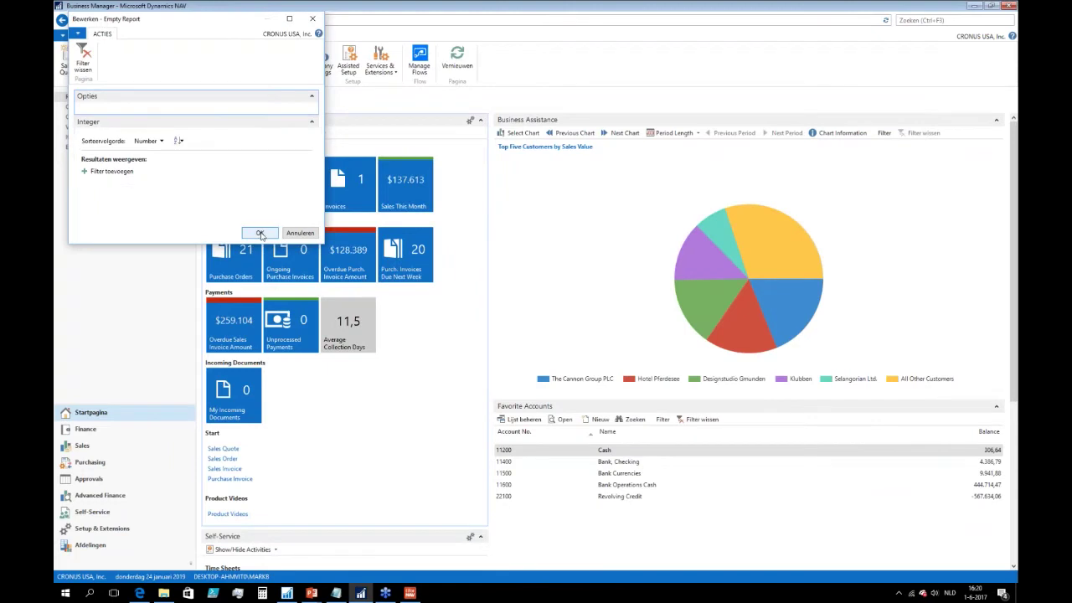
left_click(261, 234)
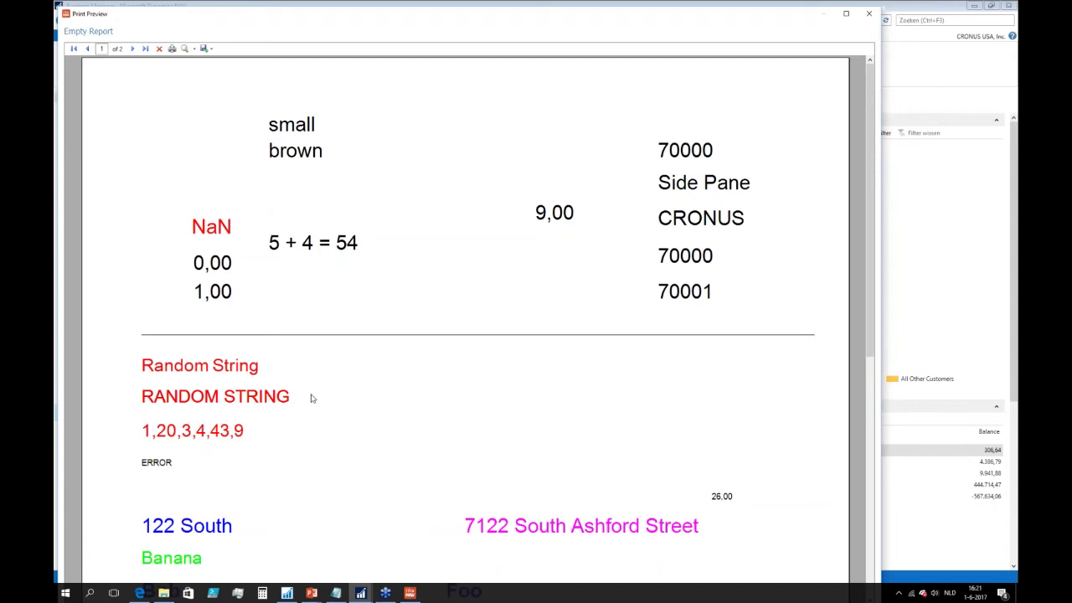
scroll(310, 398, "down", 3)
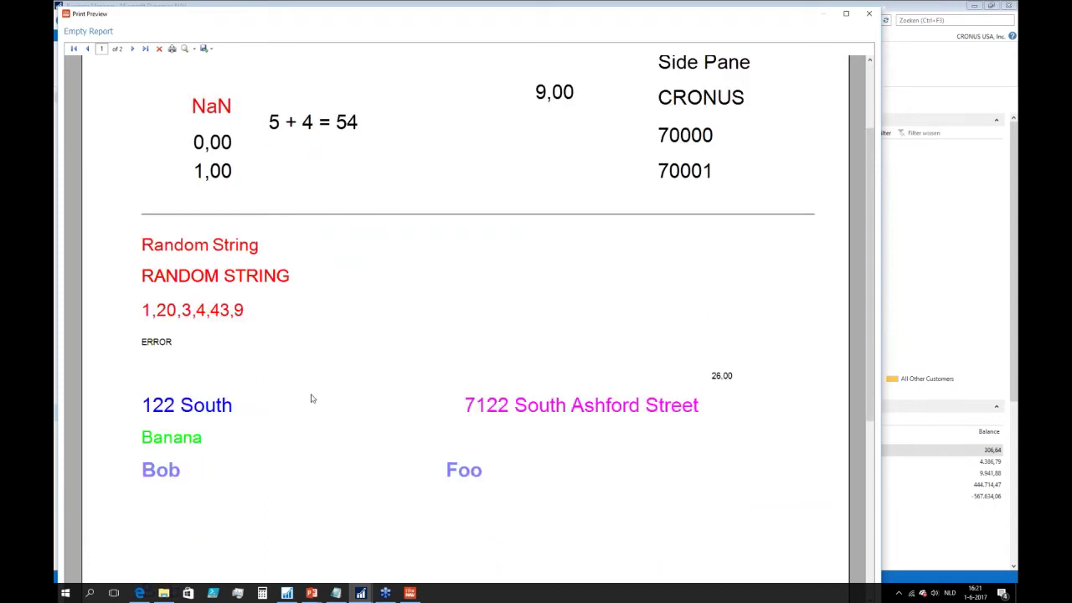
scroll(316, 397, "up", 3)
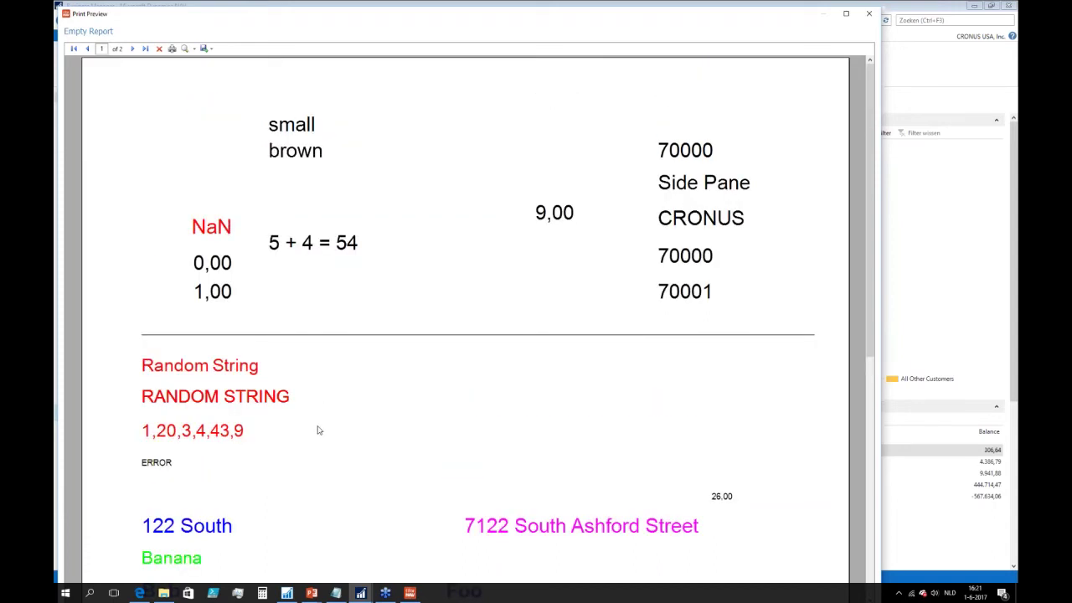
left_click(869, 14)
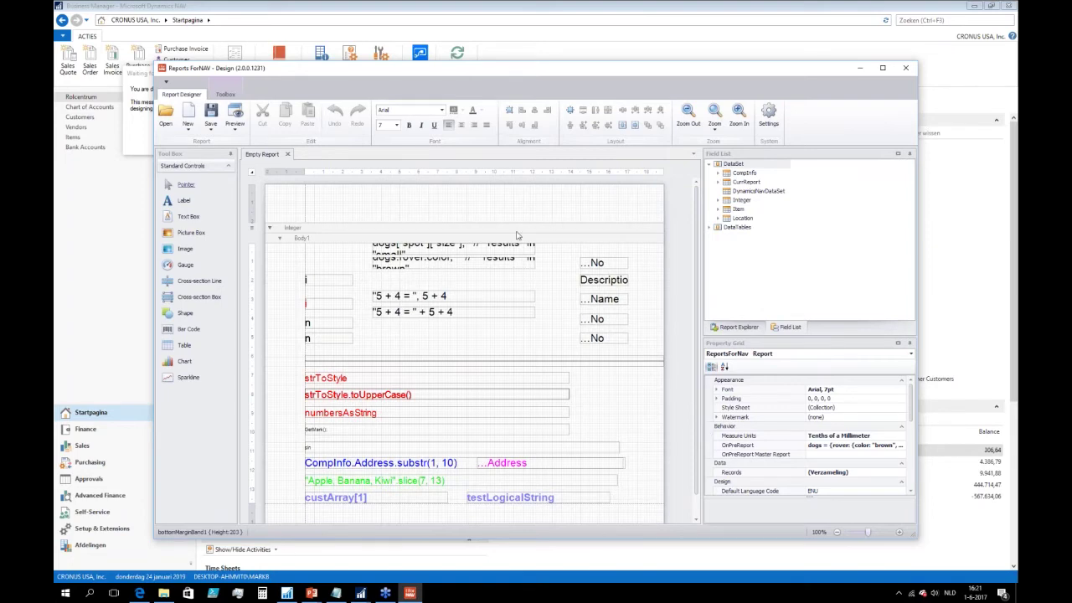
Enlarge the designer window and review the CompInfo, Item and Location entries in the report's Records collection, leaving it unchanged.
left_click_drag(344, 68, 291, 35)
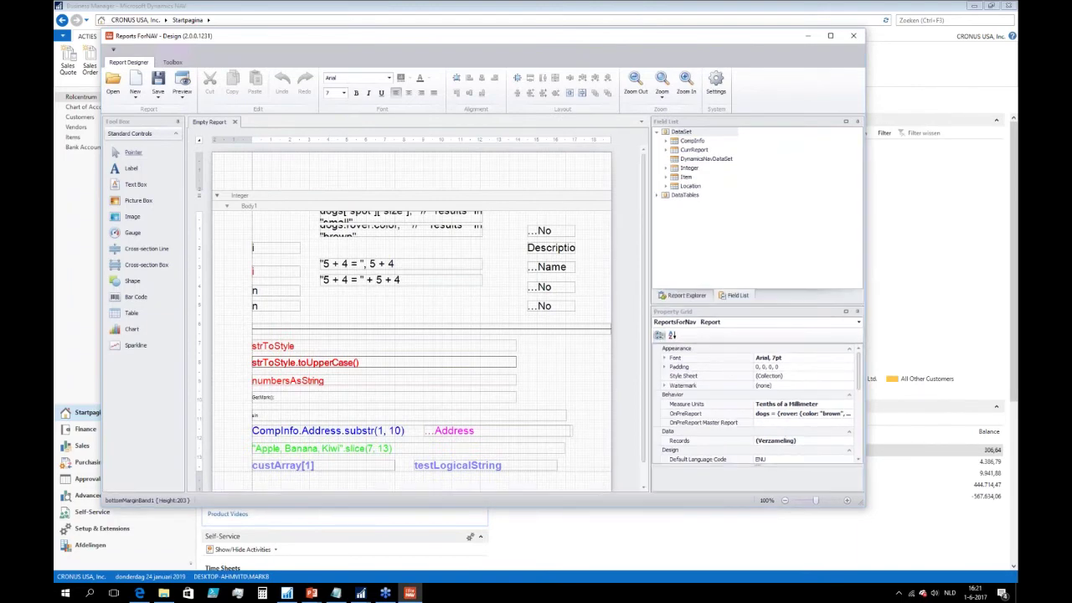
left_click_drag(864, 507, 933, 540)
left_click(918, 458)
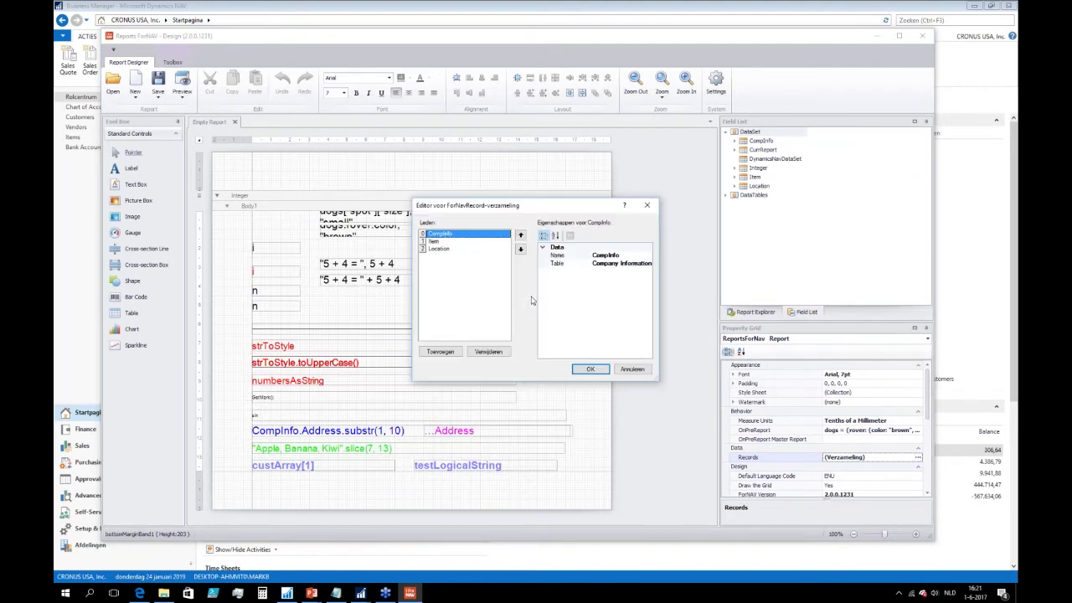
left_click(439, 242)
left_click(440, 248)
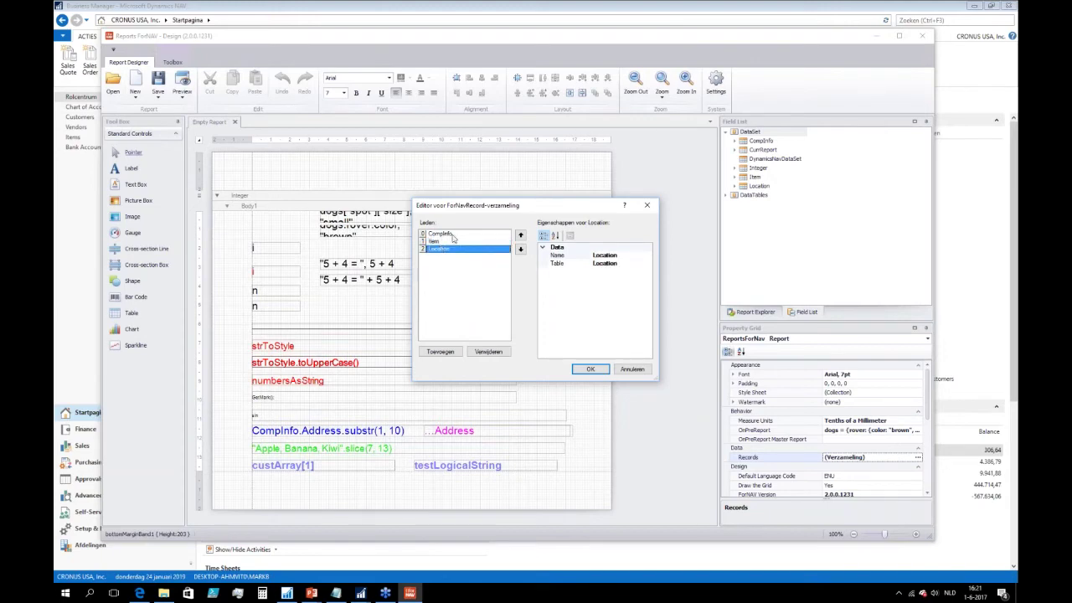
left_click(452, 239)
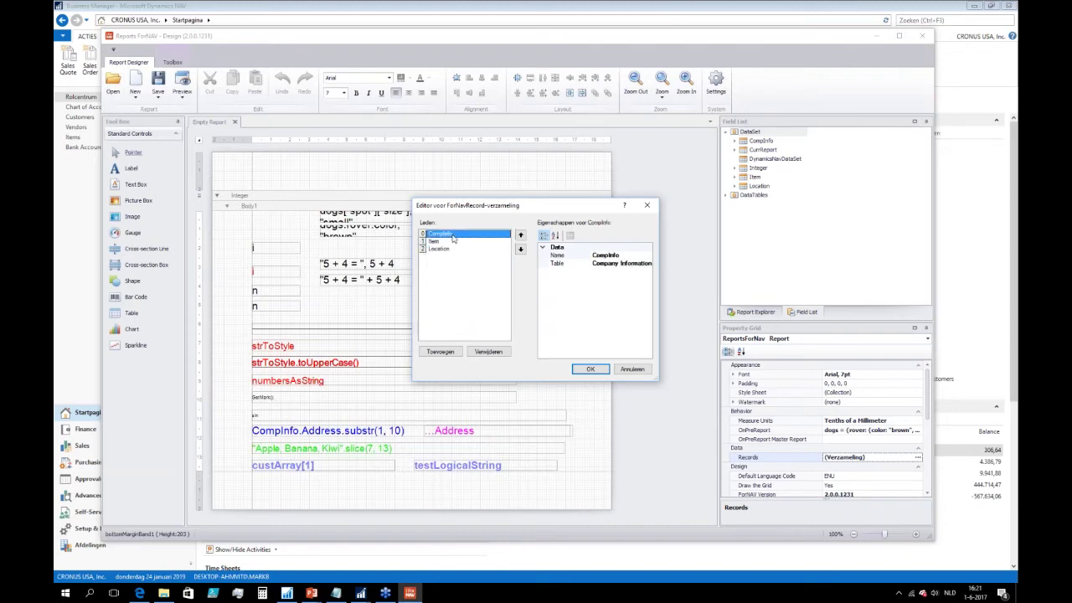
left_click(441, 242)
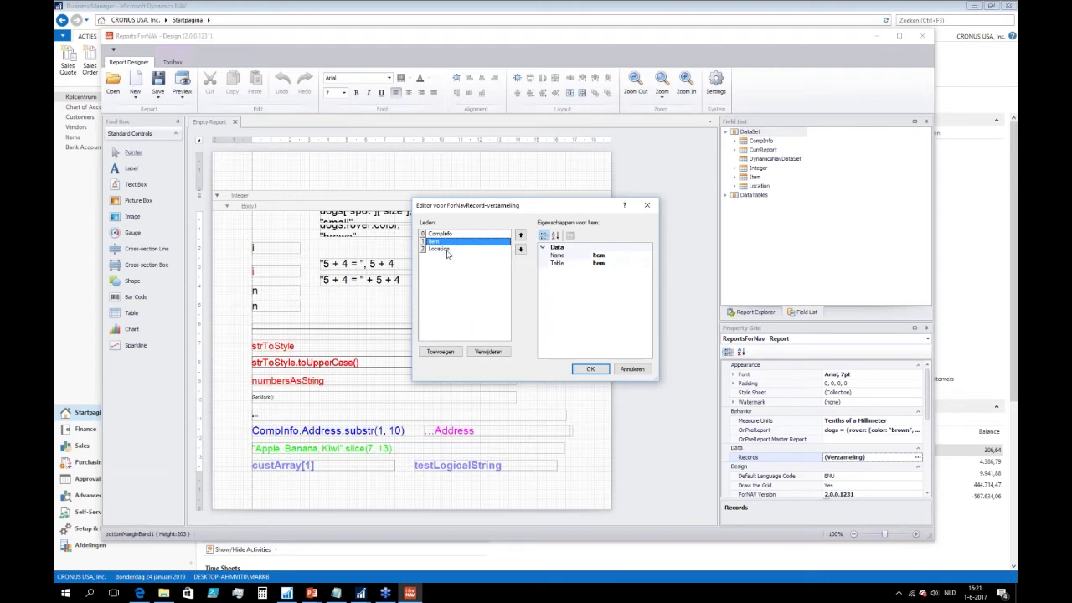
key("Down")
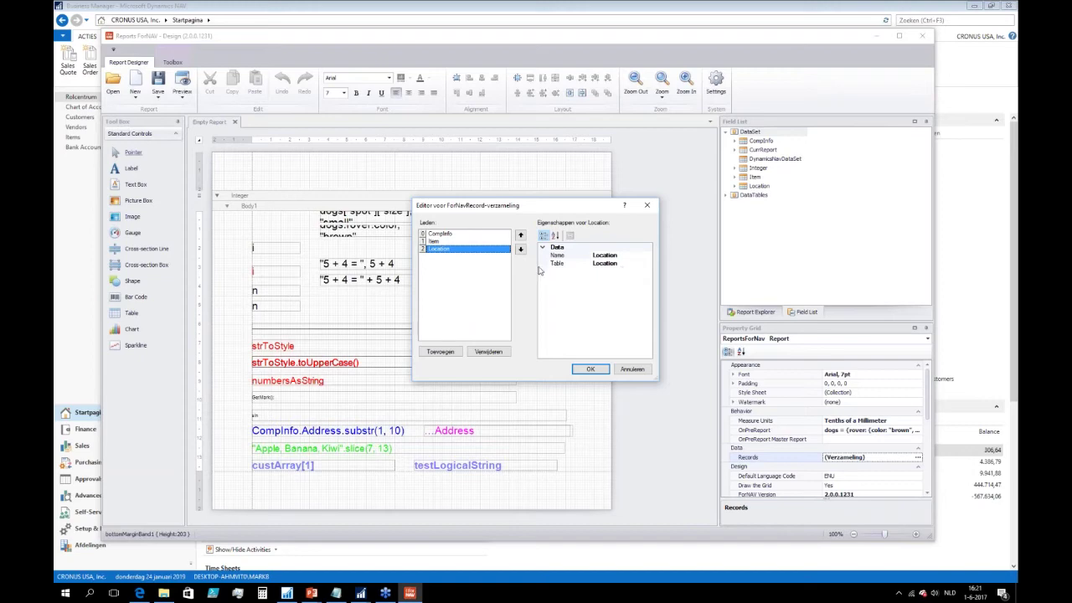
left_click(634, 368)
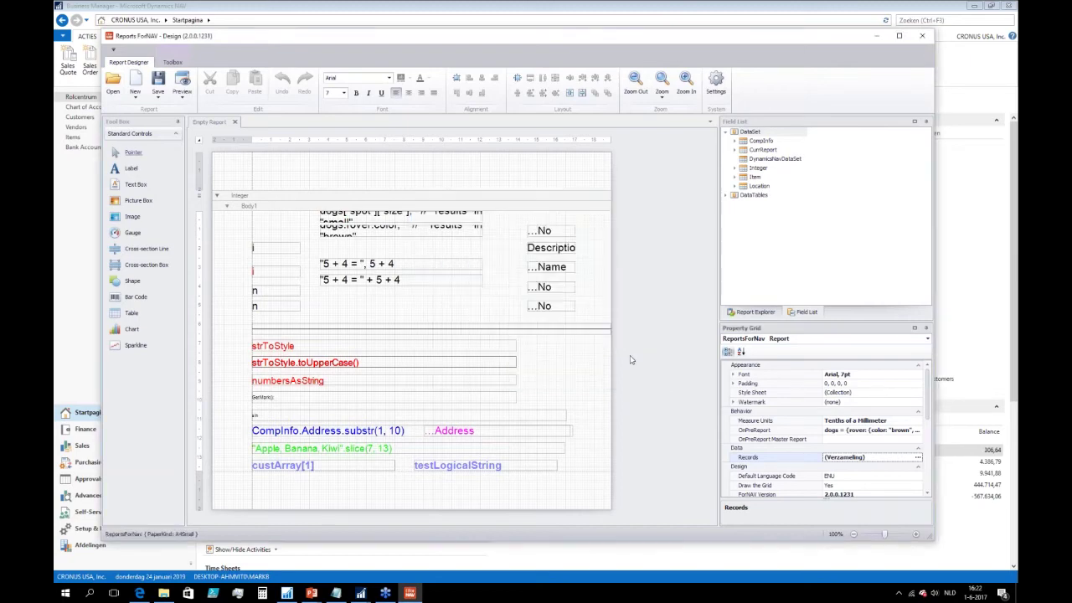
Examine the Integer data item's OnPreDataItem code and the Item record's available fields.
left_click(444, 201)
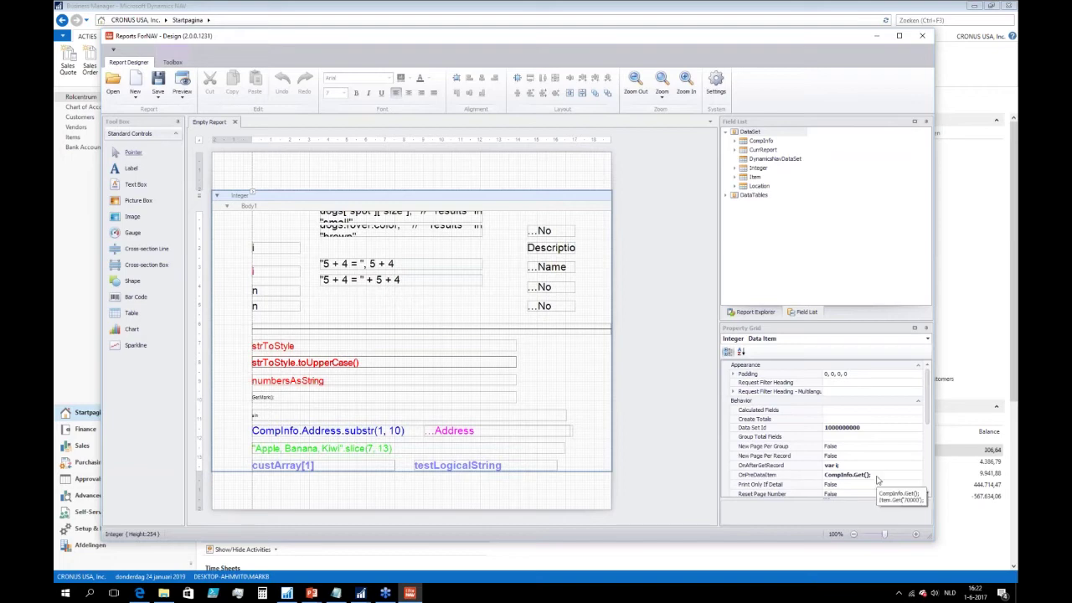
left_click(920, 475)
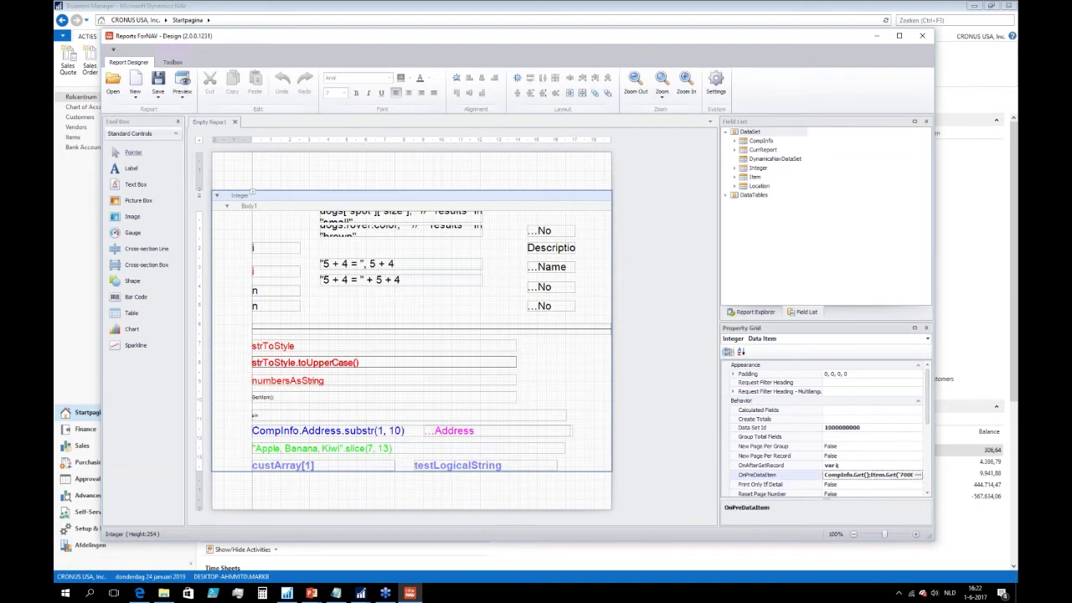
left_click_drag(294, 110, 338, 109)
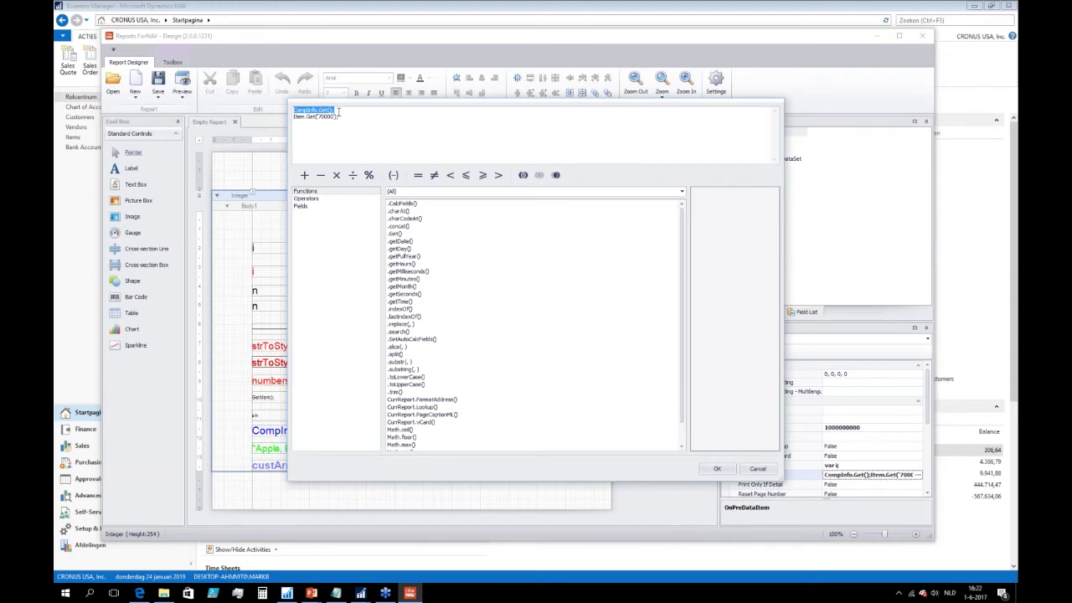
key("super+plus")
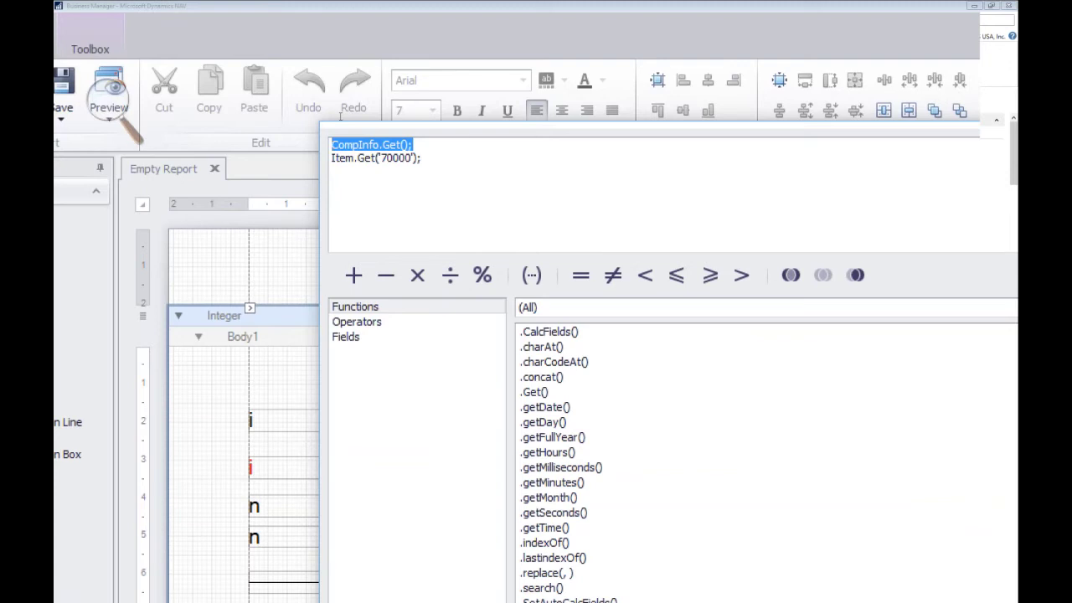
key("super+minus")
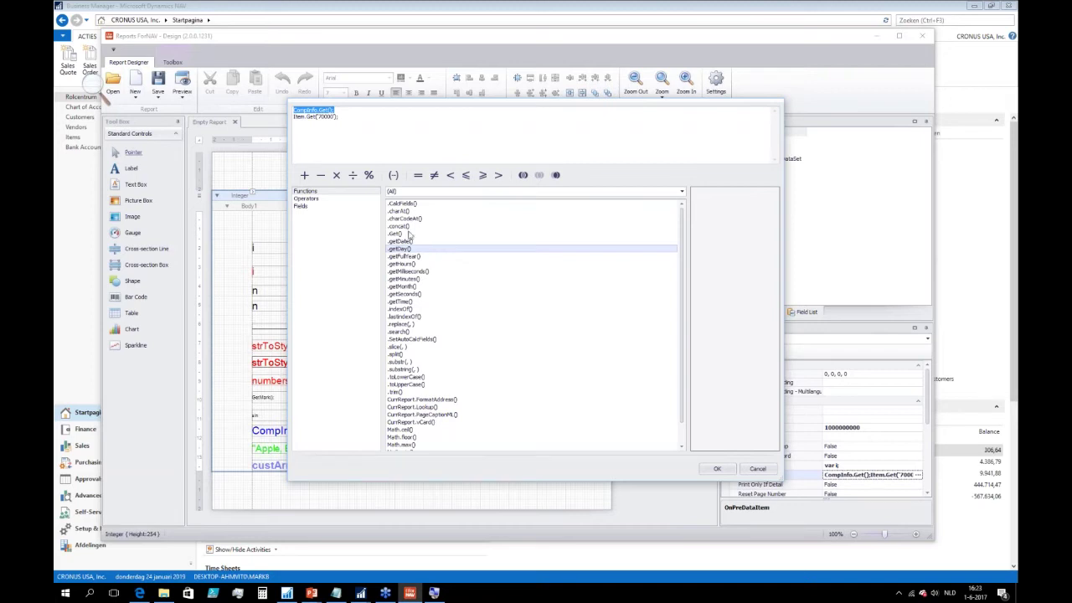
left_click(406, 218)
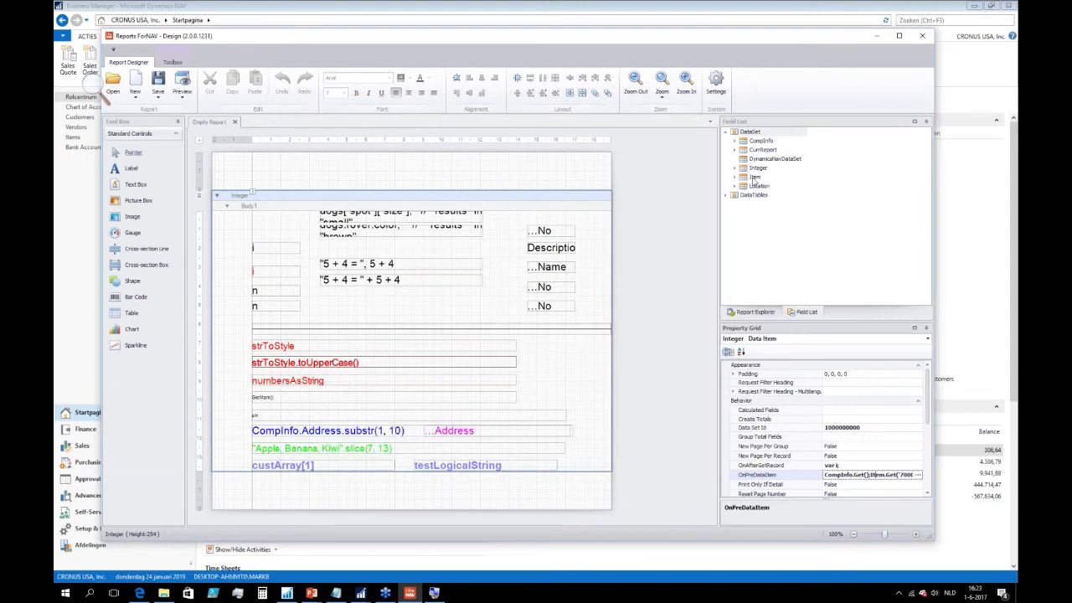
left_click(735, 178)
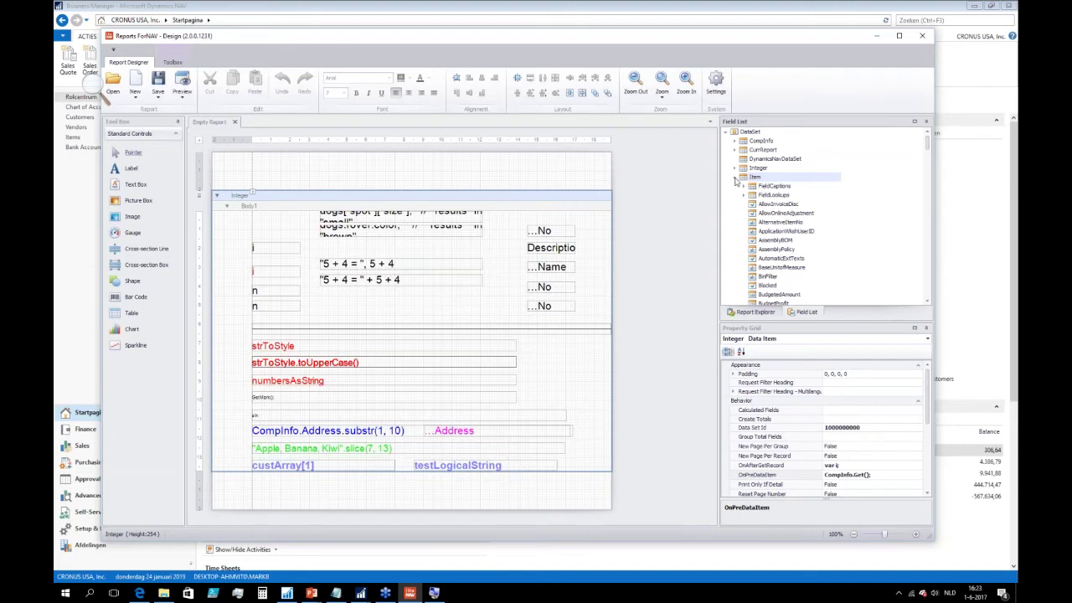
left_click(735, 178)
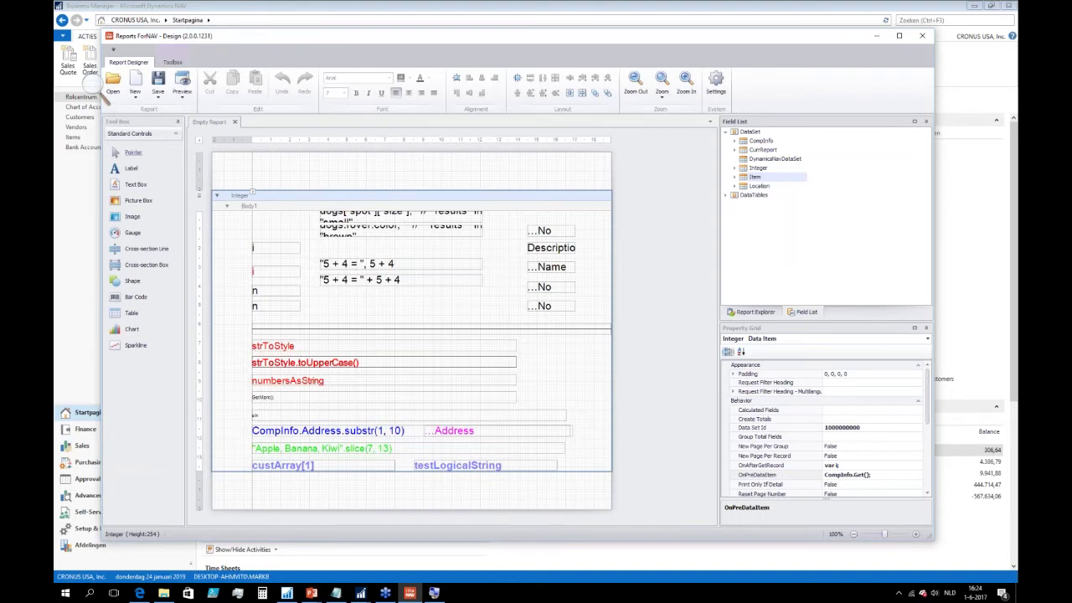
Widen the Description and Name text boxes in Body1 by extending their left edges.
left_click(527, 247)
left_click_drag(526, 247, 487, 267)
left_click(528, 267)
left_click(508, 277)
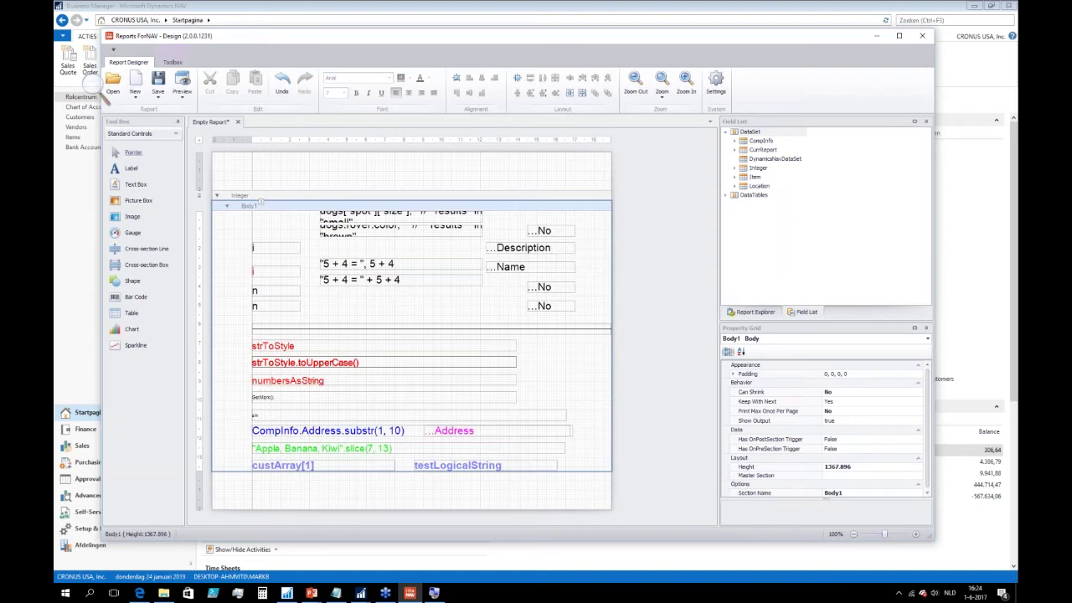
Color the No text box below Name red and the lowest No text box blue, and check them in the preview.
left_click(549, 287)
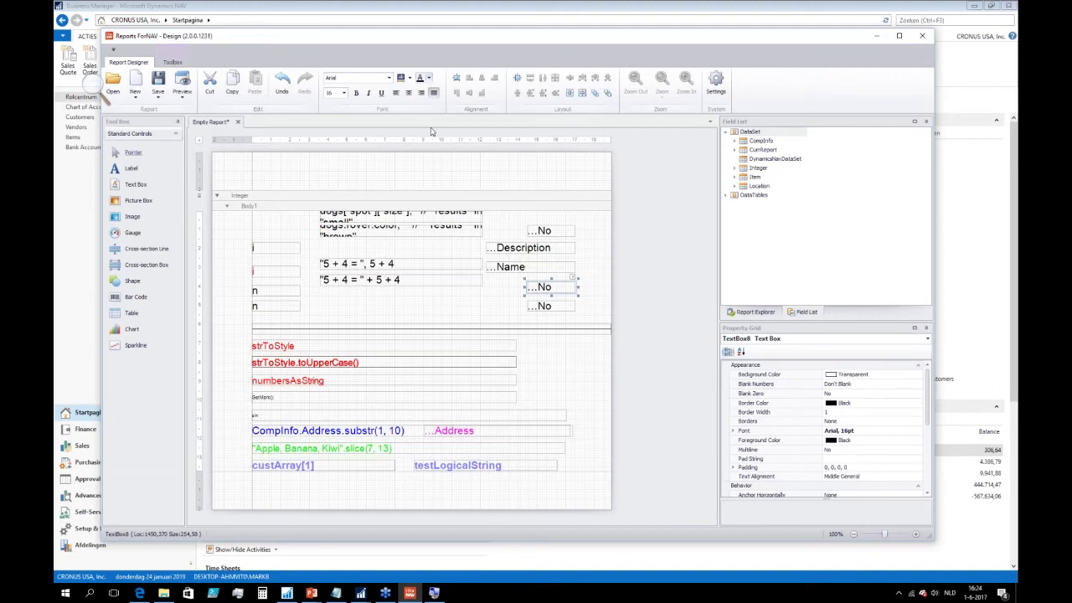
left_click(429, 78)
left_click(433, 123)
left_click(544, 306)
left_click(429, 78)
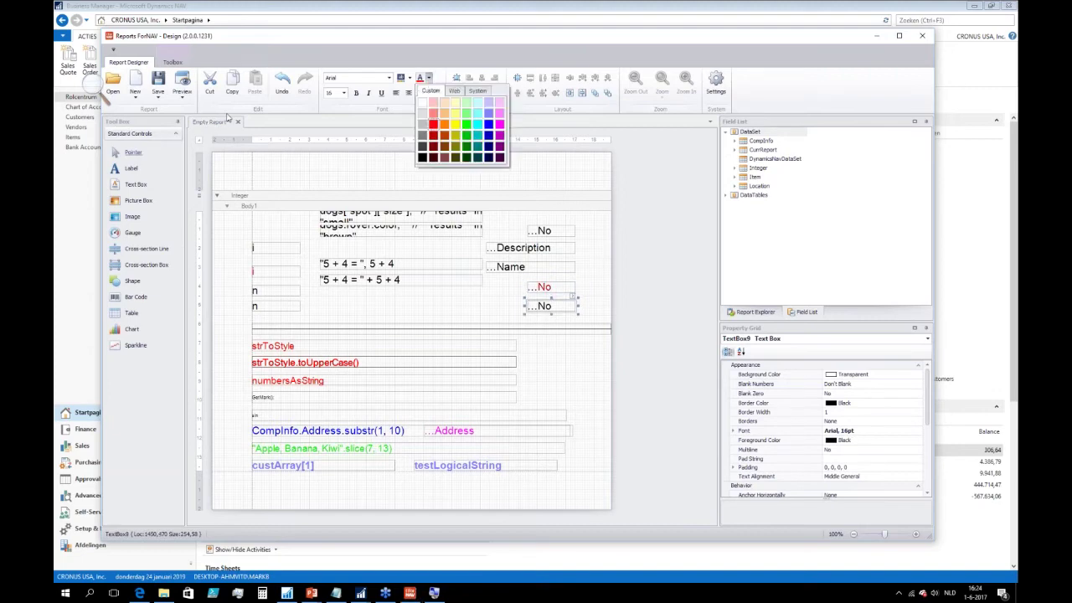
left_click(489, 123)
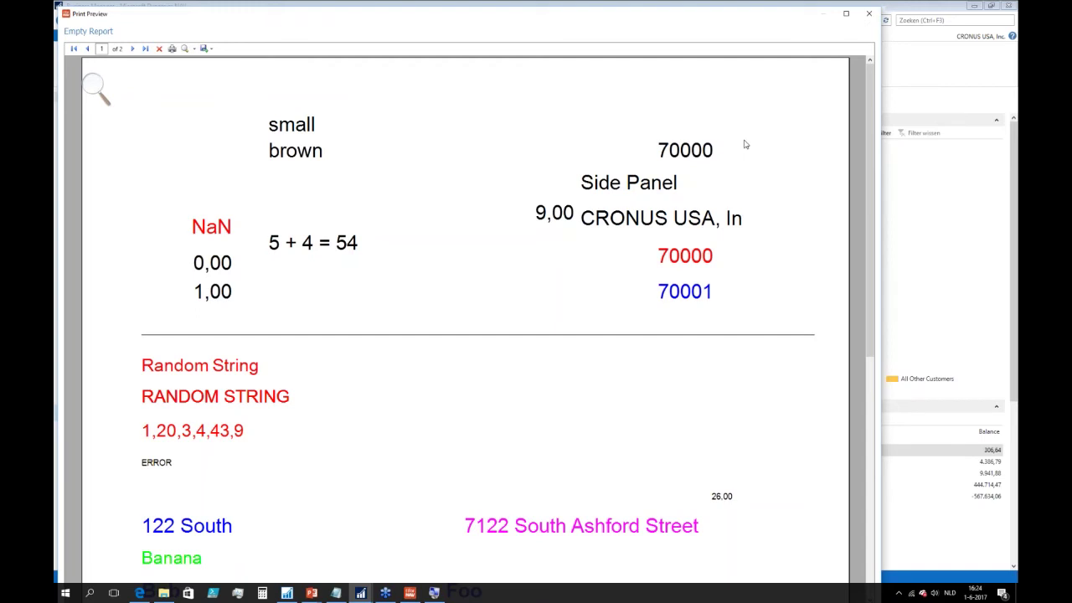
key("Escape")
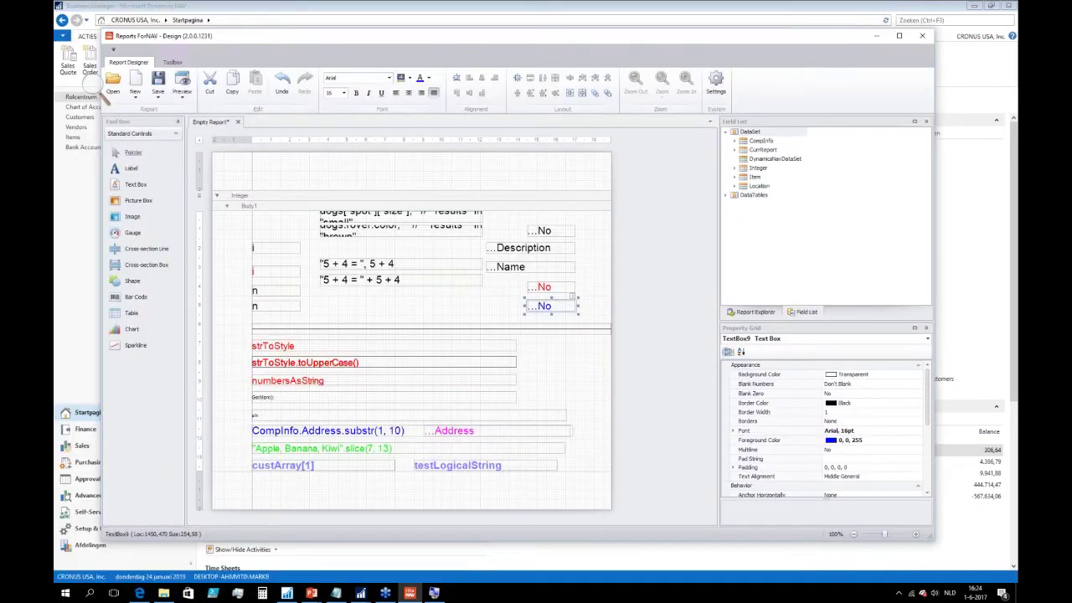
key("Escape")
Examine the OnPrint code and source expression of the red and blue No text boxes, and check their output in the preview.
left_click(541, 286)
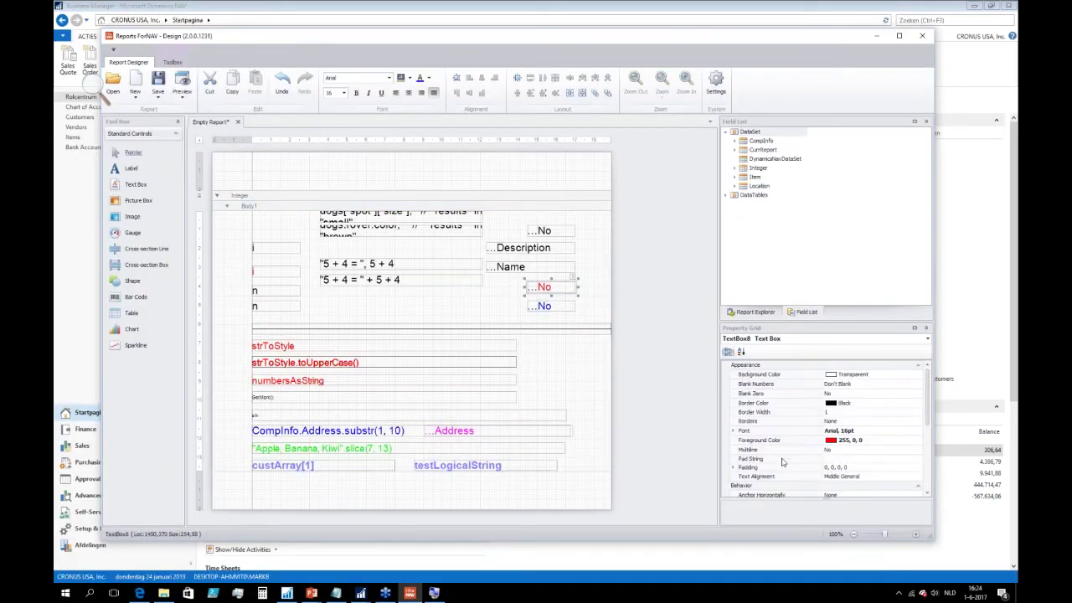
scroll(782, 461, "down", 1)
scroll(895, 416, "down", 5)
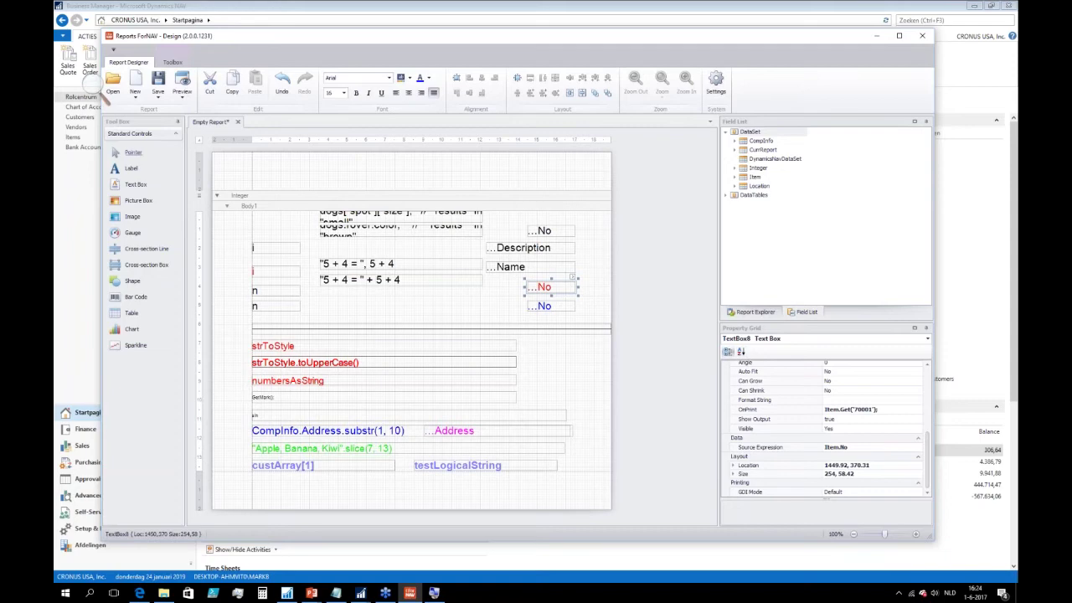
left_click(561, 305)
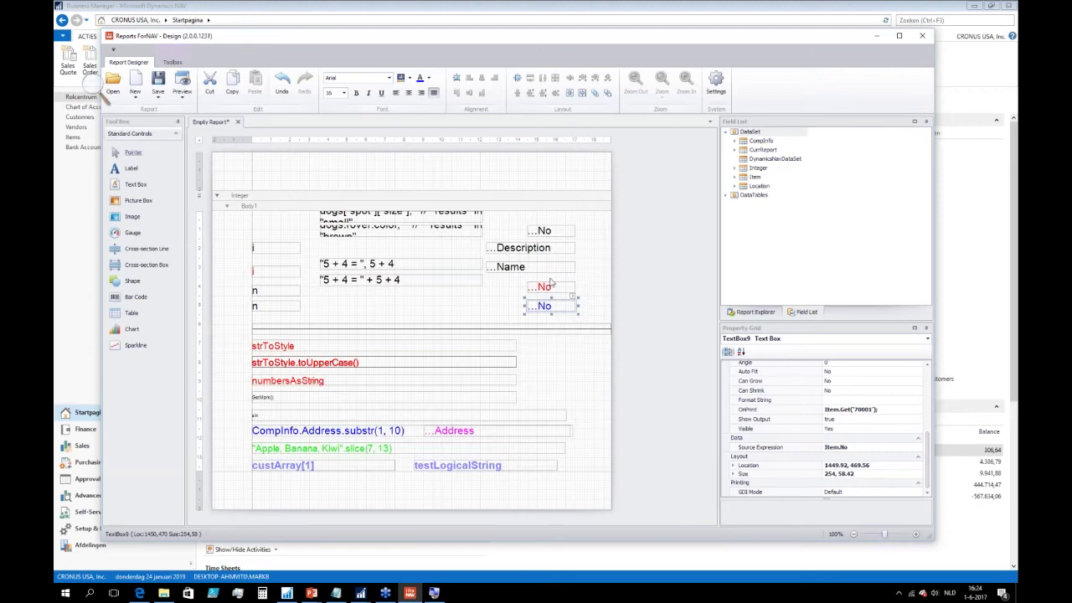
key("Escape")
left_click(184, 83)
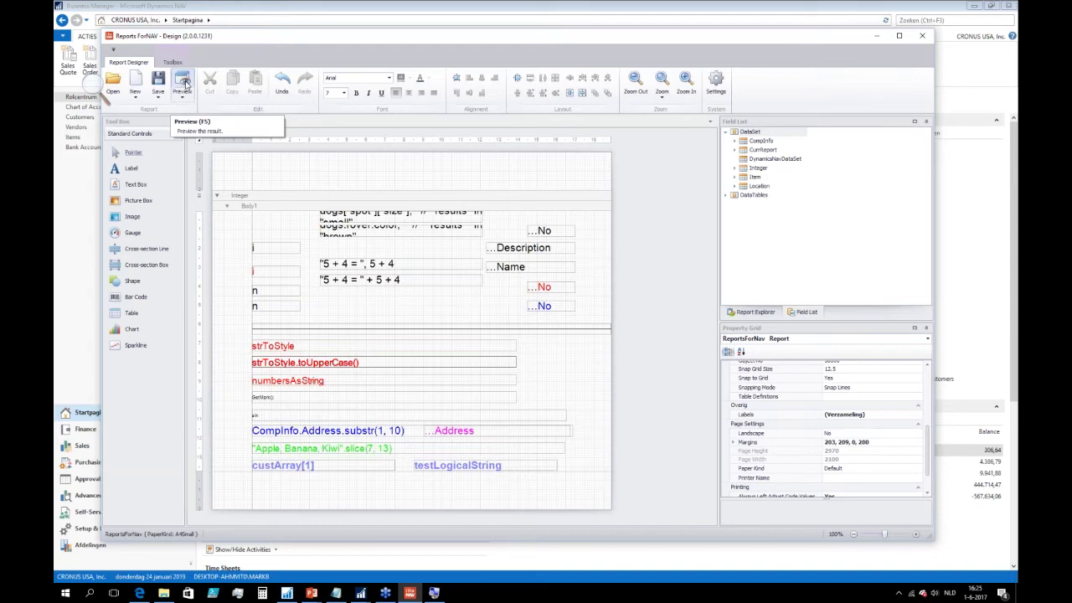
left_click(185, 83)
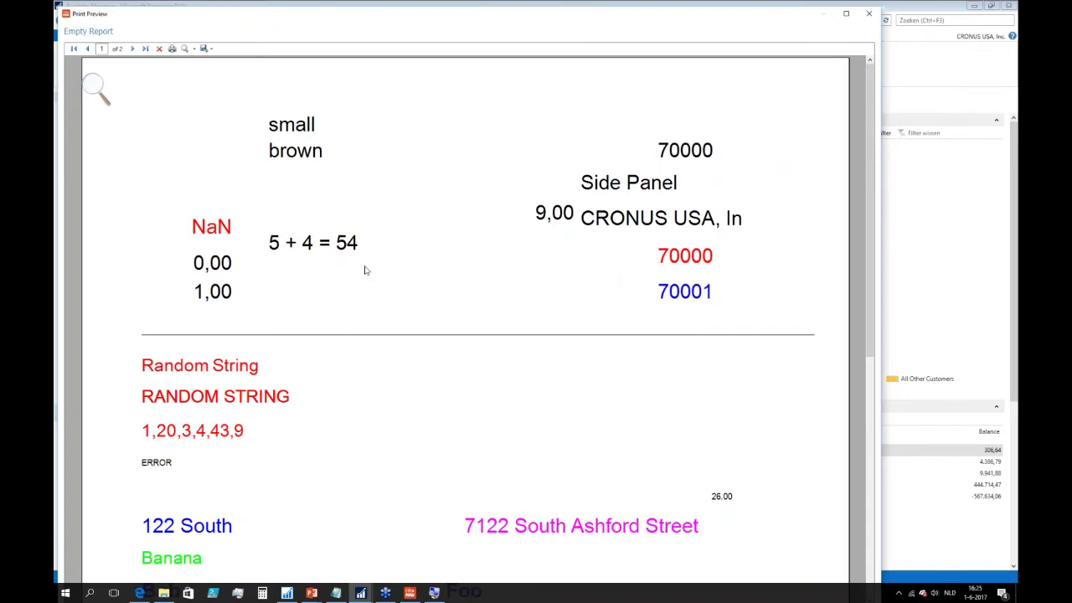
left_click(871, 15)
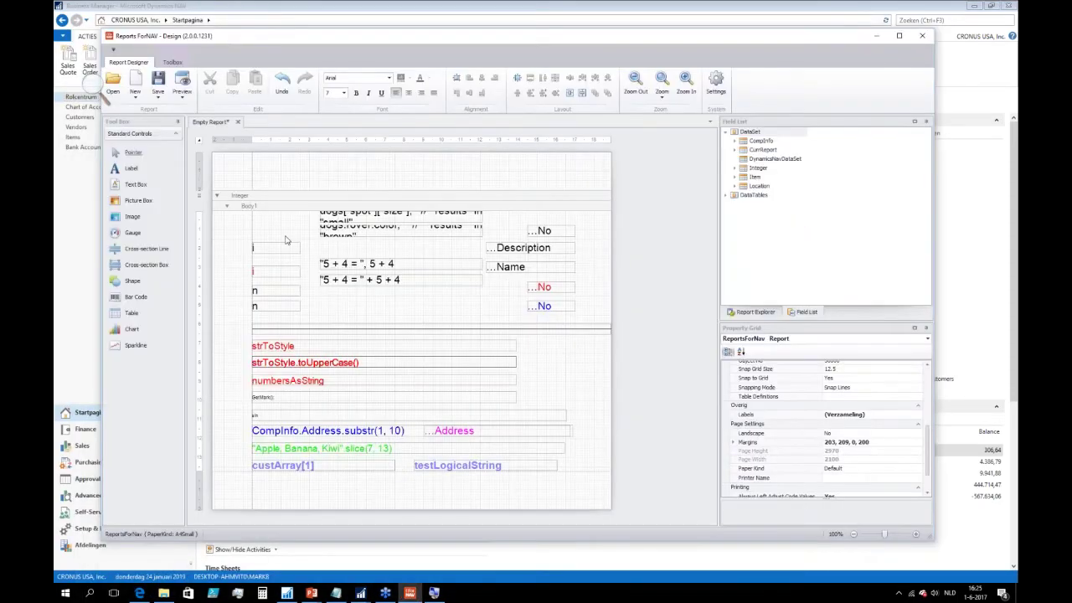
Examine the declarations of i and n in the Integer data item's OnAfterGetRecord code, leaving the code unchanged.
left_click(272, 201)
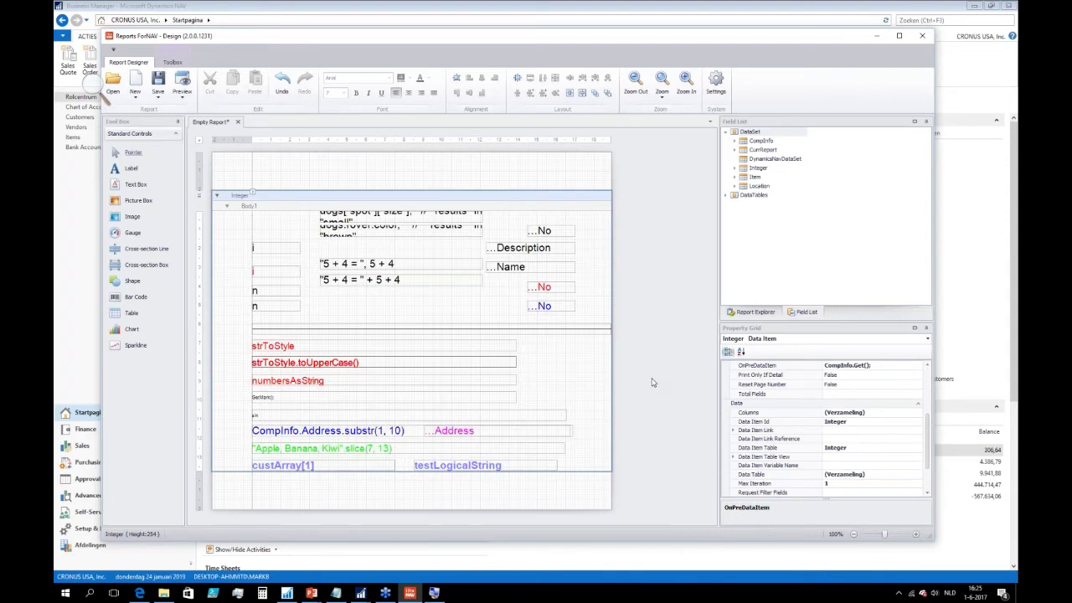
scroll(787, 449, "down", 2)
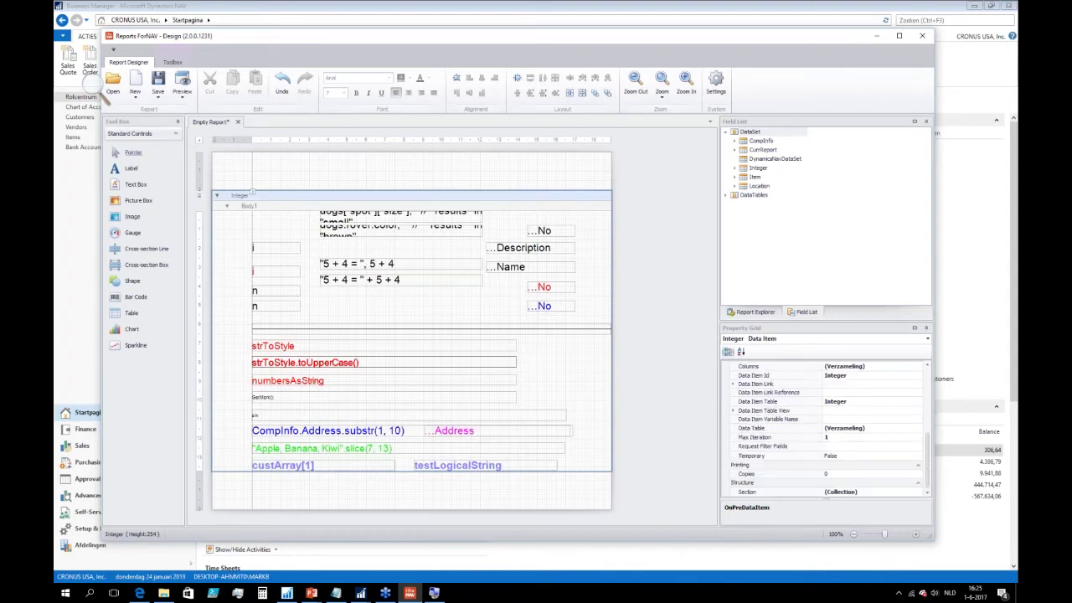
scroll(825, 430, "up", 10)
left_click(871, 465)
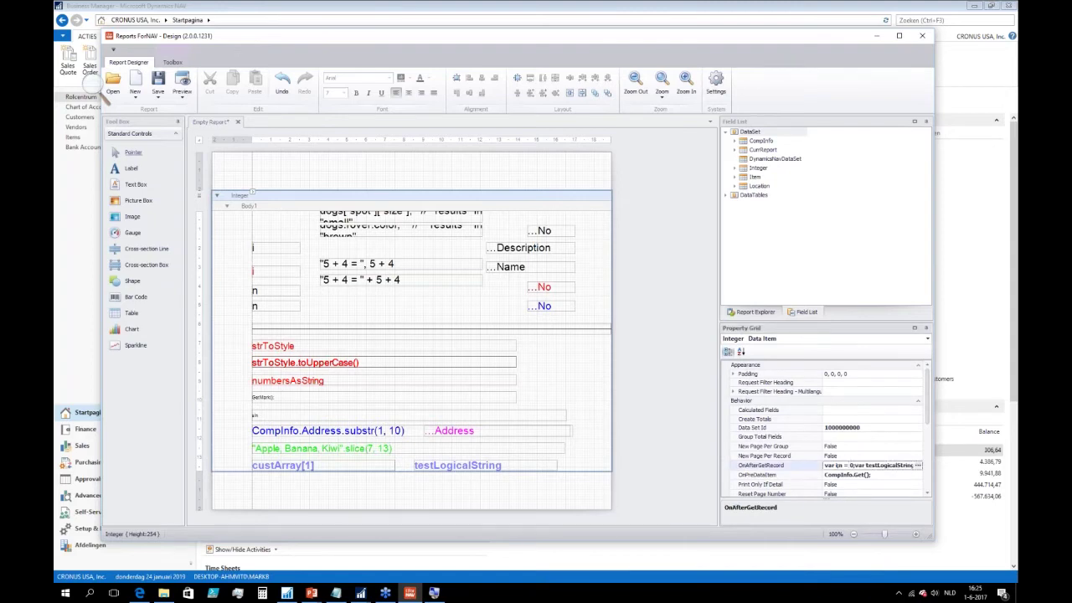
left_click(917, 464)
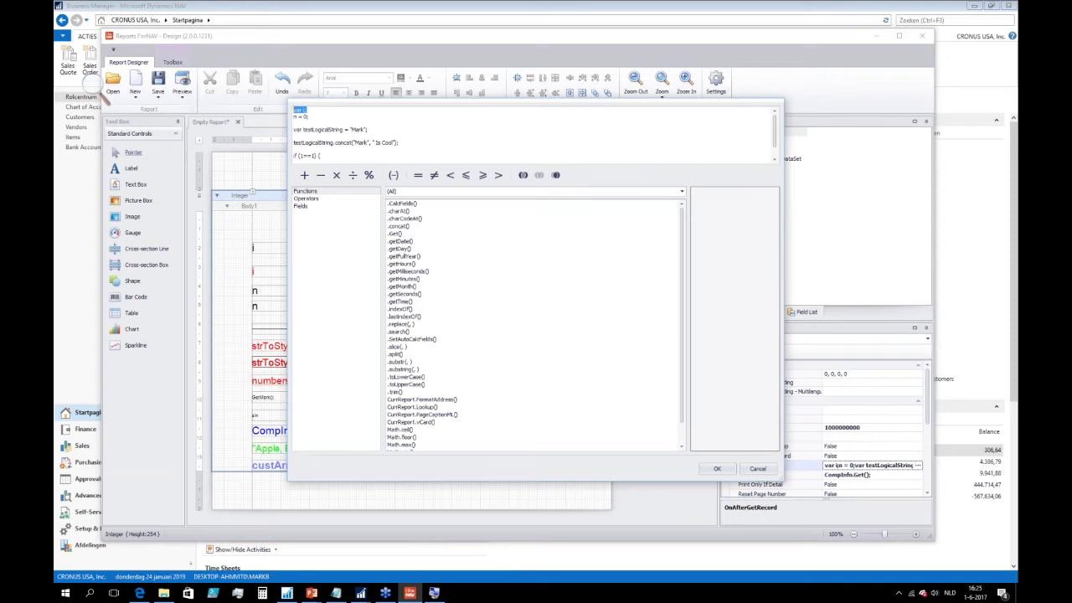
left_click(307, 109)
left_click_drag(307, 110, 294, 110)
left_click(305, 109)
left_click_drag(292, 117, 309, 116)
left_click(758, 469)
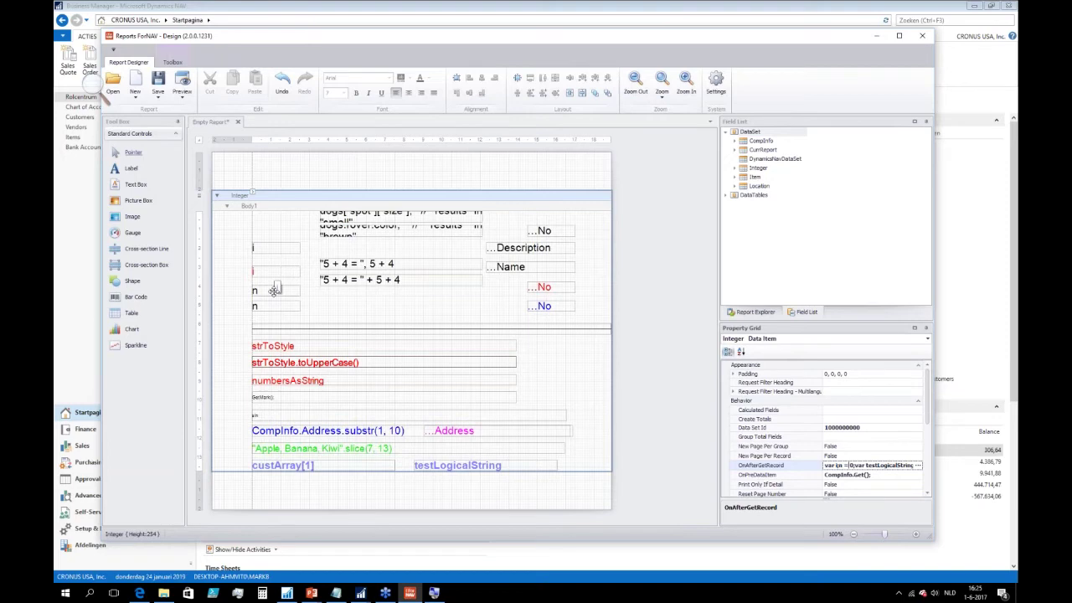
Examine the OnPrint code and source expression of the two i and two n text boxes in Body1.
left_click(278, 246)
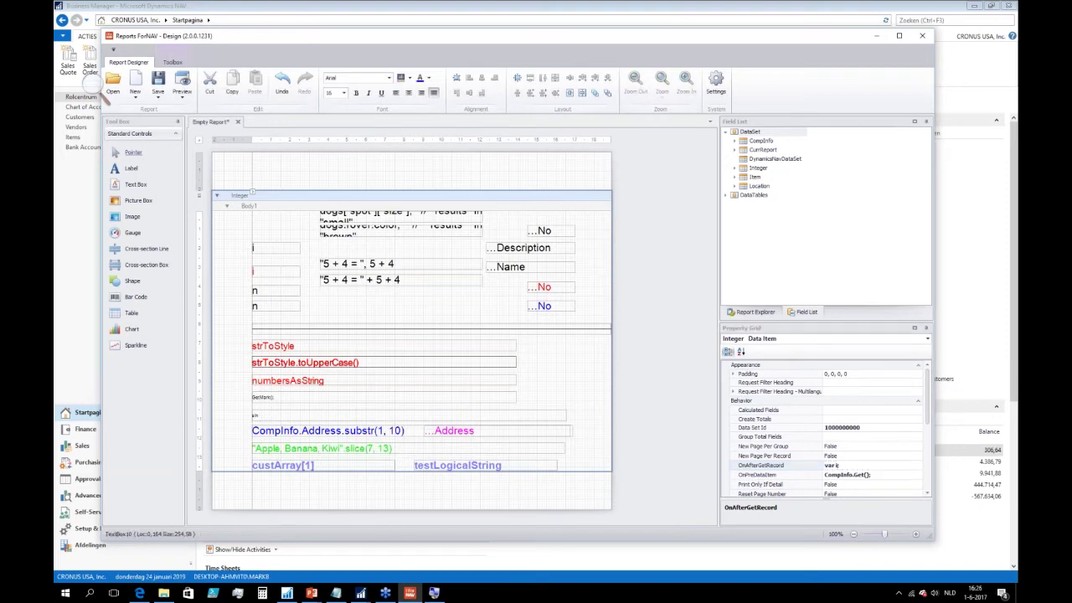
scroll(831, 414, "down", 5)
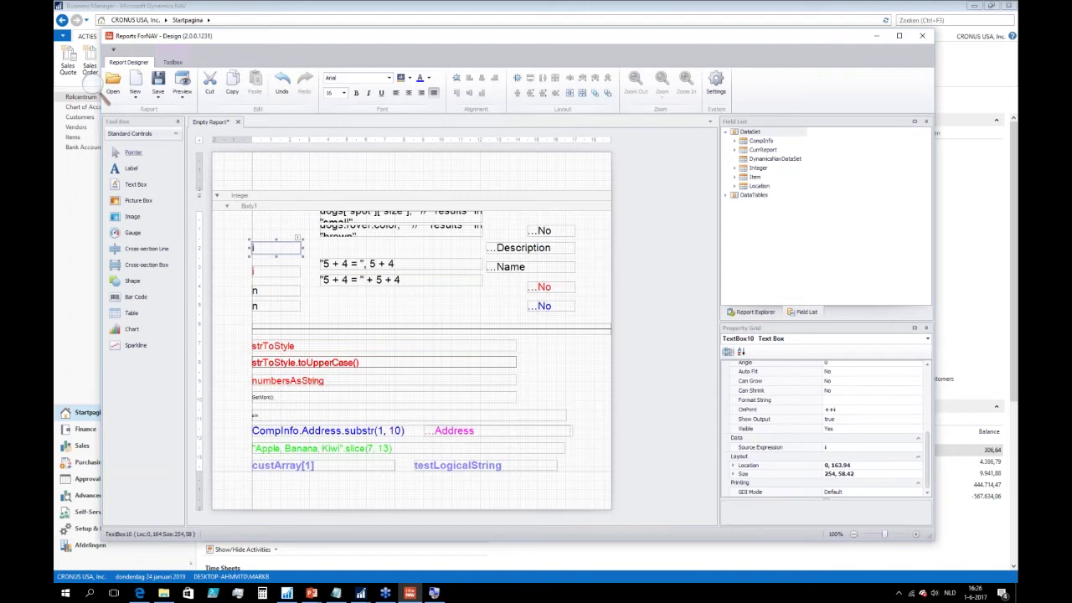
left_click(275, 271)
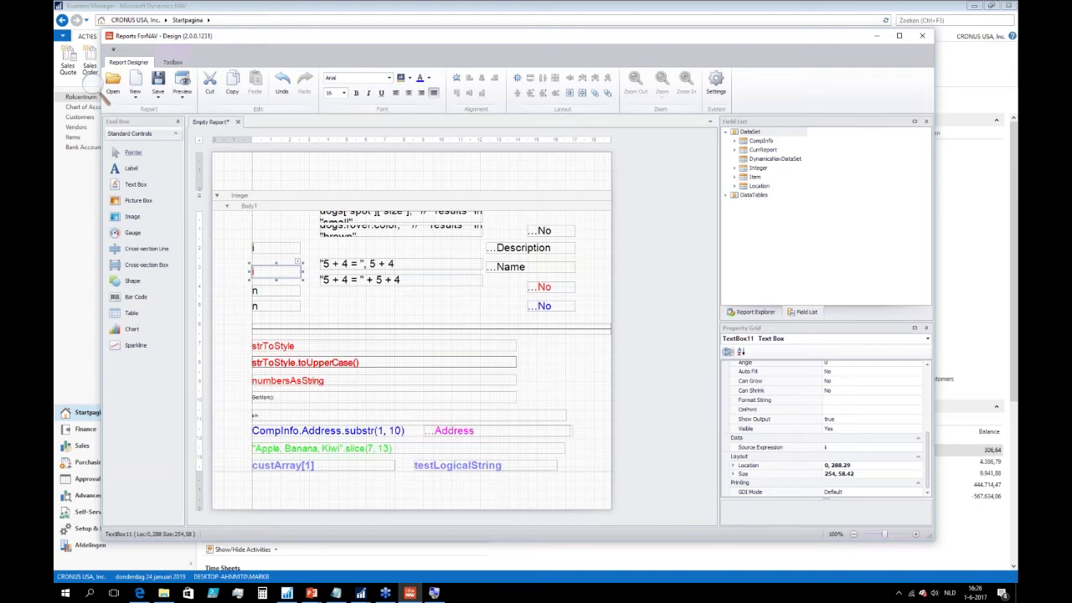
left_click(268, 291)
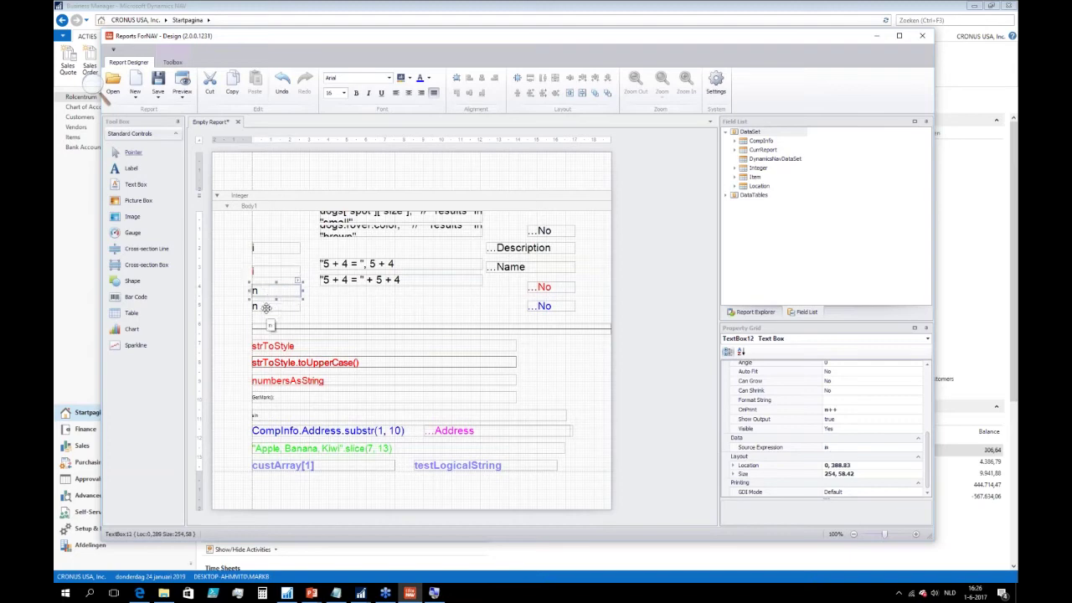
left_click(265, 307)
left_click(854, 410)
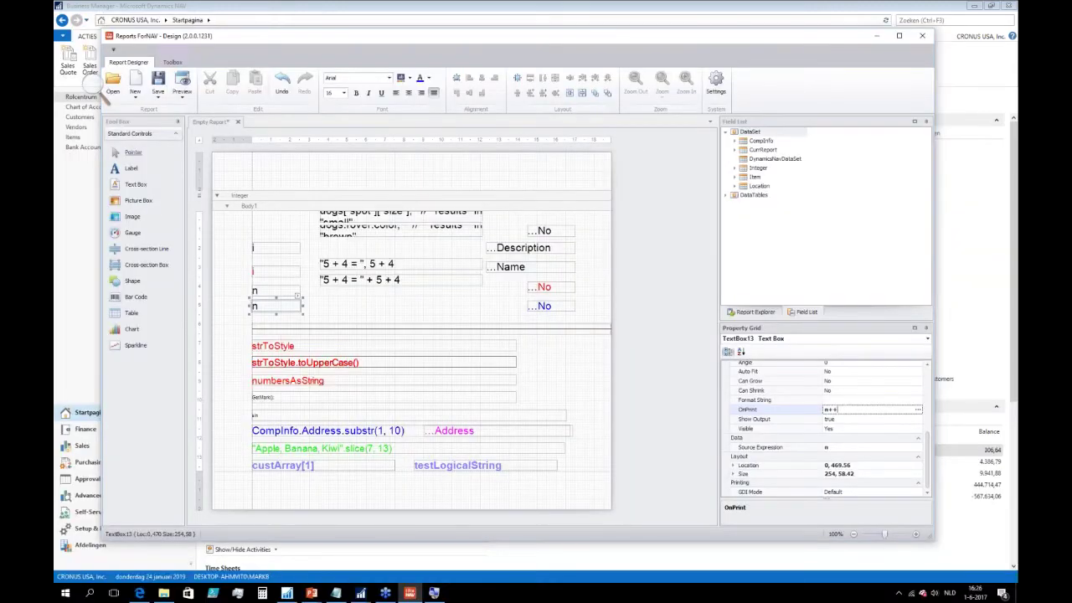
Preview the report to check how the i and n text boxes print, and return to the design.
left_click(659, 374)
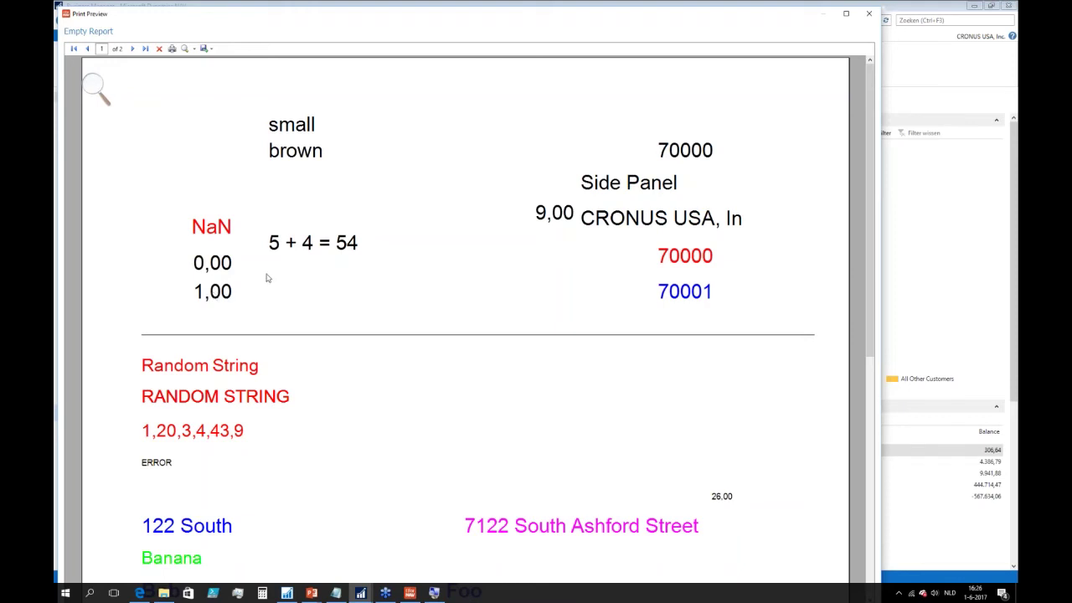
key("Escape")
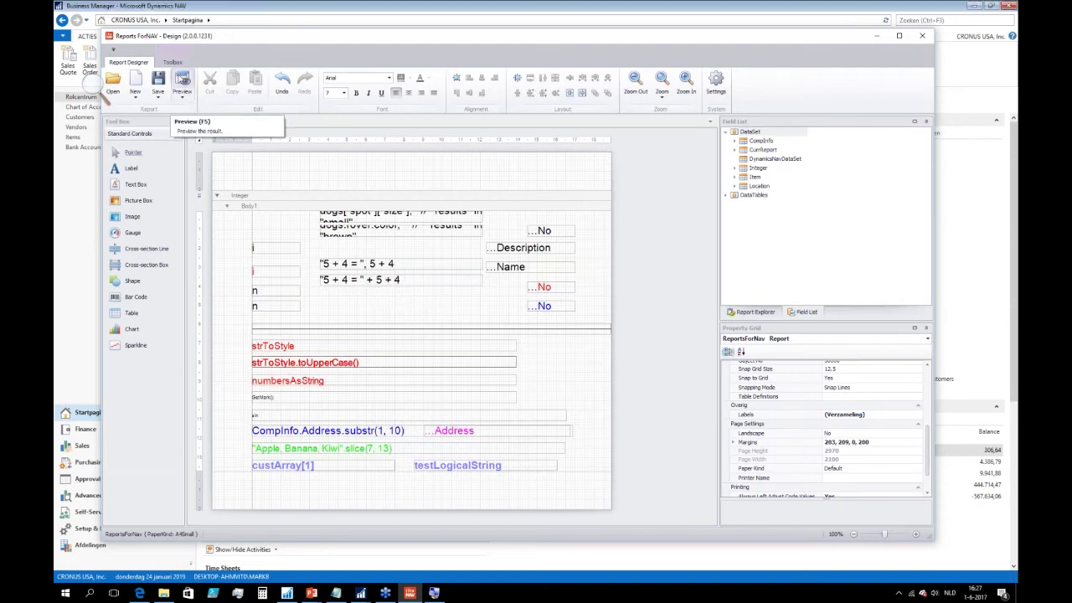
left_click(182, 81)
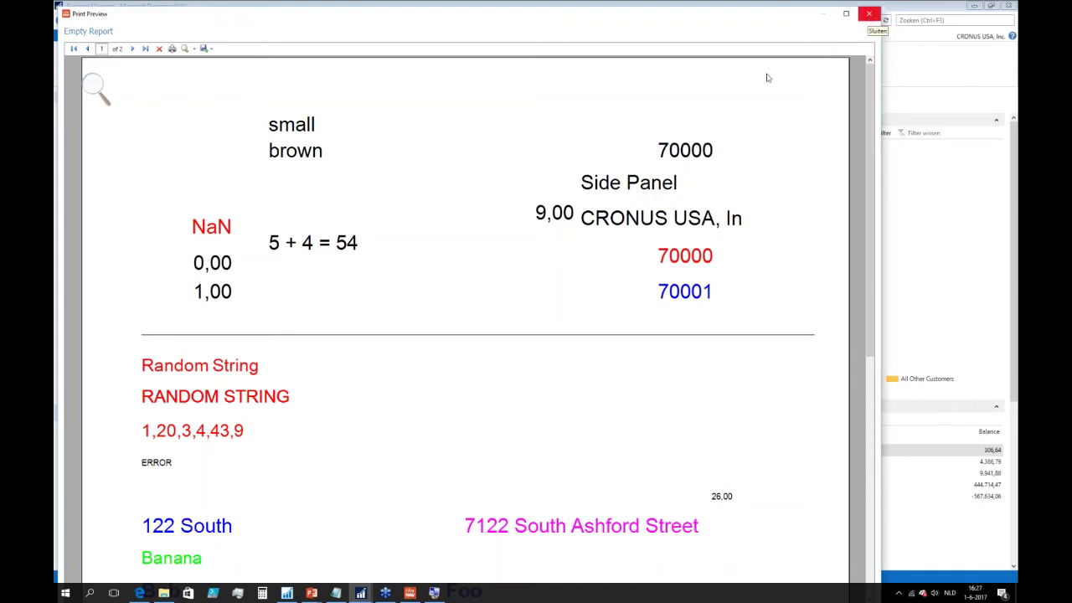
key("Escape")
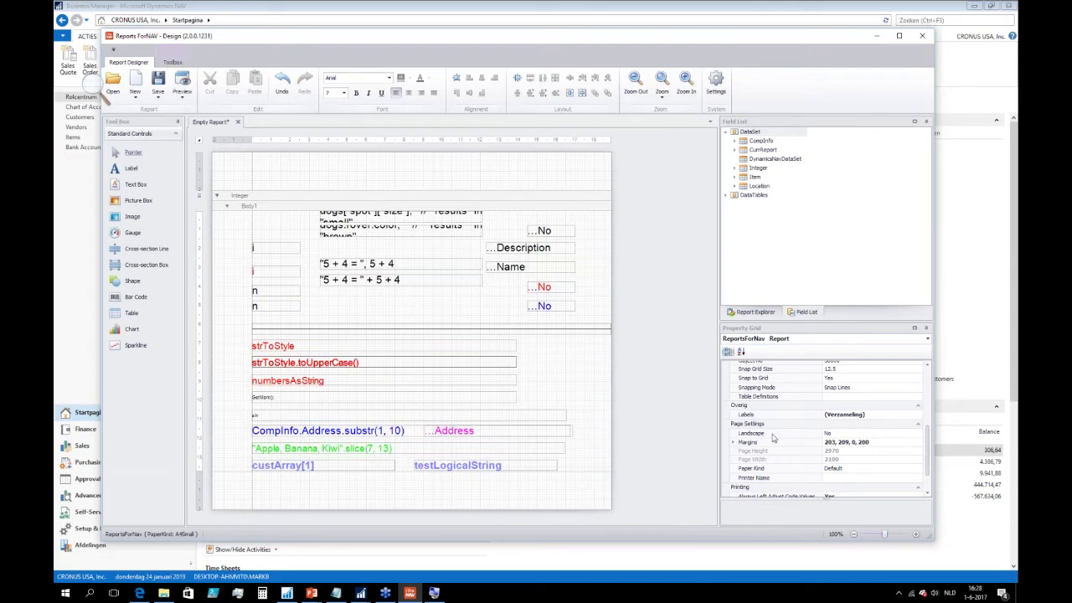
Examine the dogs object definition in the report's OnPreReport code, leaving the code unchanged.
scroll(774, 437, "down", 1)
scroll(778, 433, "up", 5)
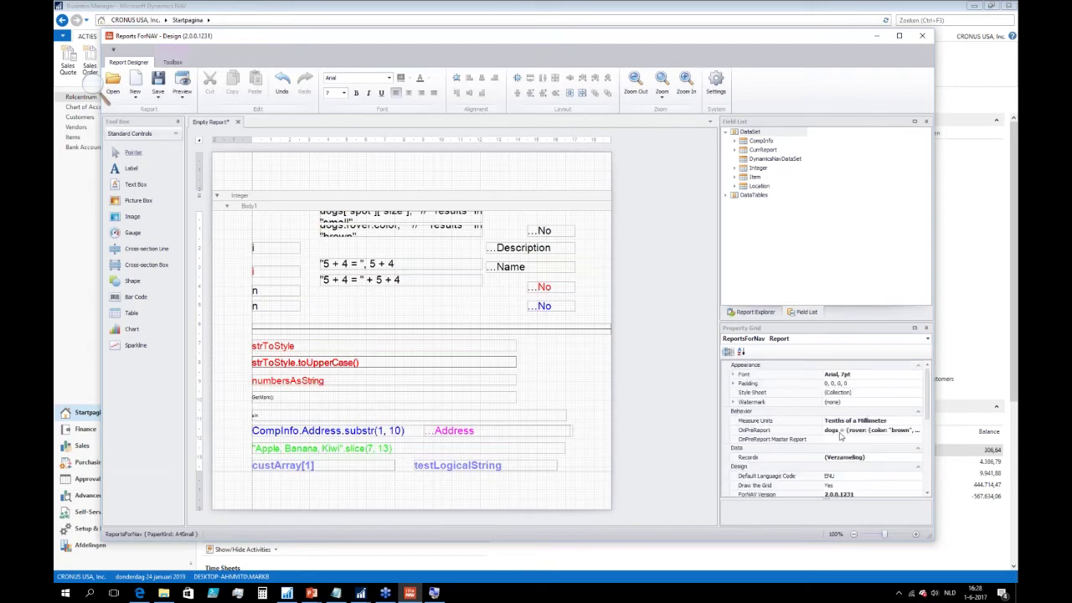
left_click(874, 430)
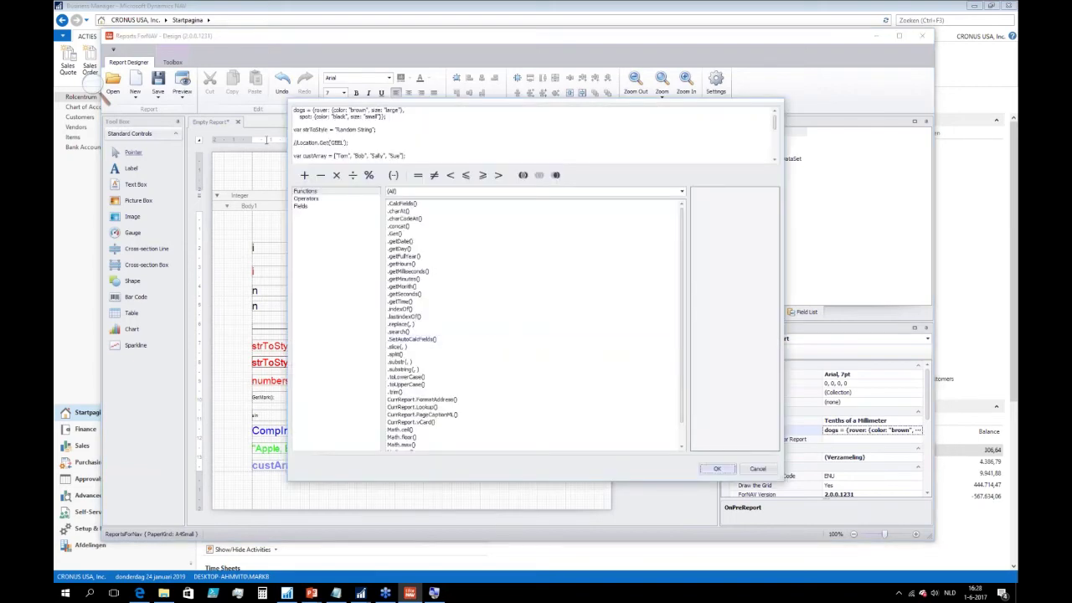
left_click_drag(349, 143, 266, 140)
left_click(350, 130)
key("shift+Down")
key("shift+Down")
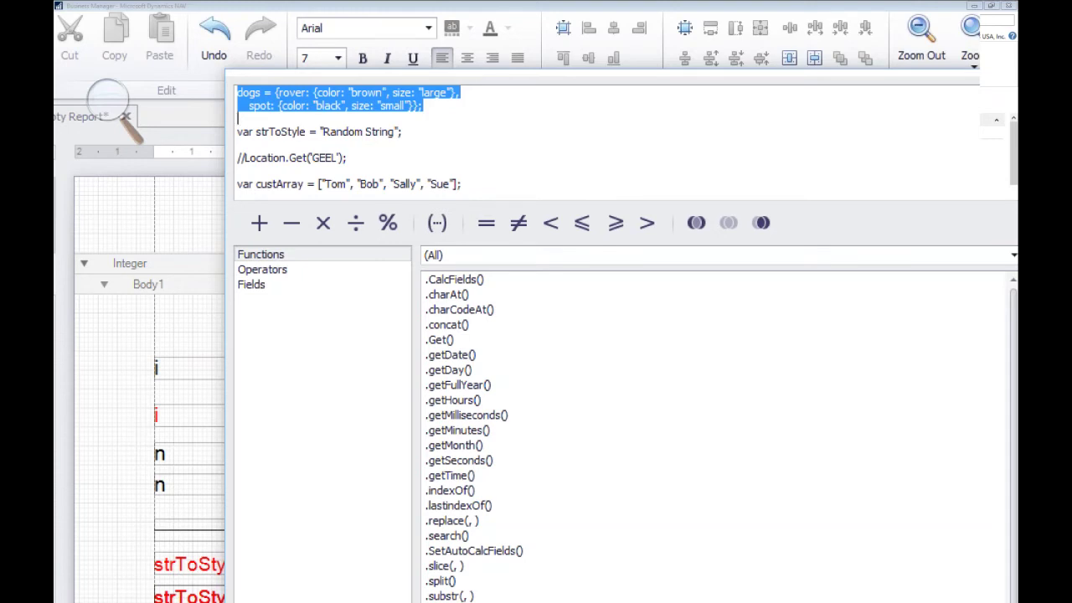
key("Escape")
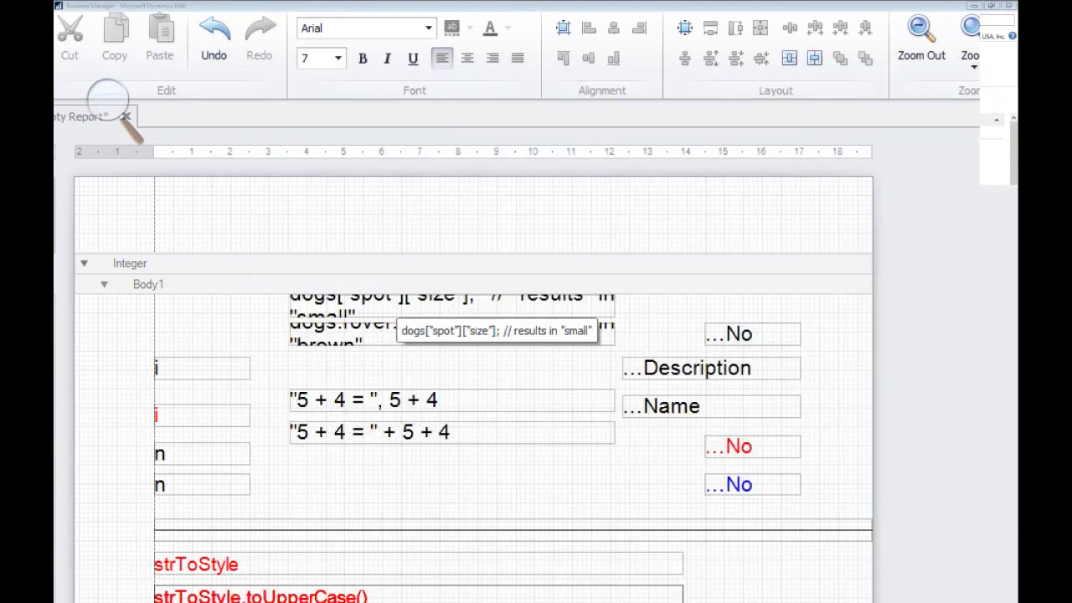
Examine the dogs["spot"]["size"] and dogs.rover.color text boxes and check their output in the preview with screen magnification back at 100%.
left_click(399, 309)
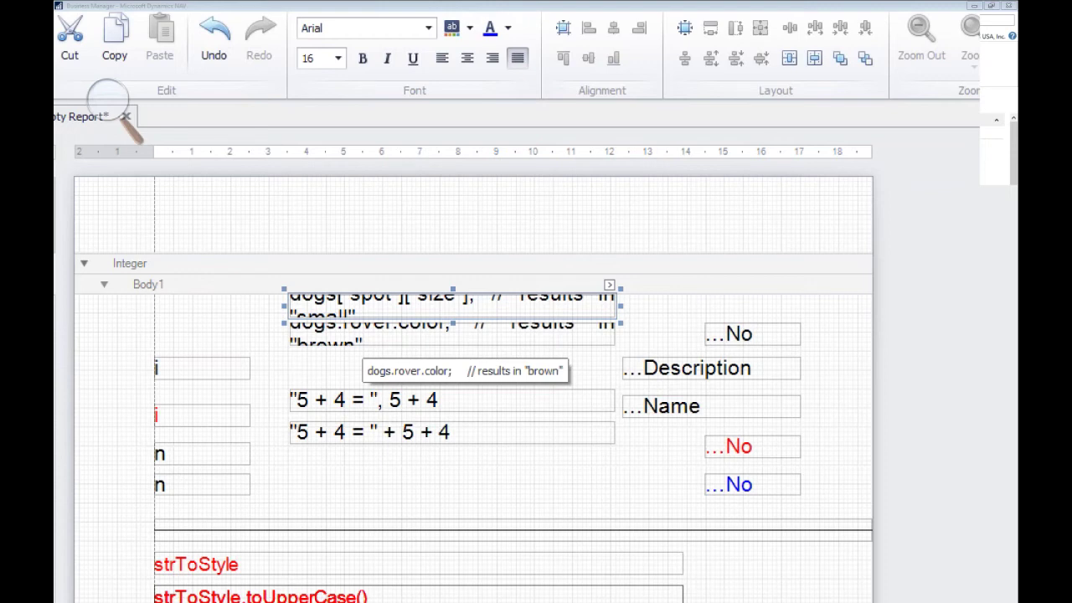
key("Escape")
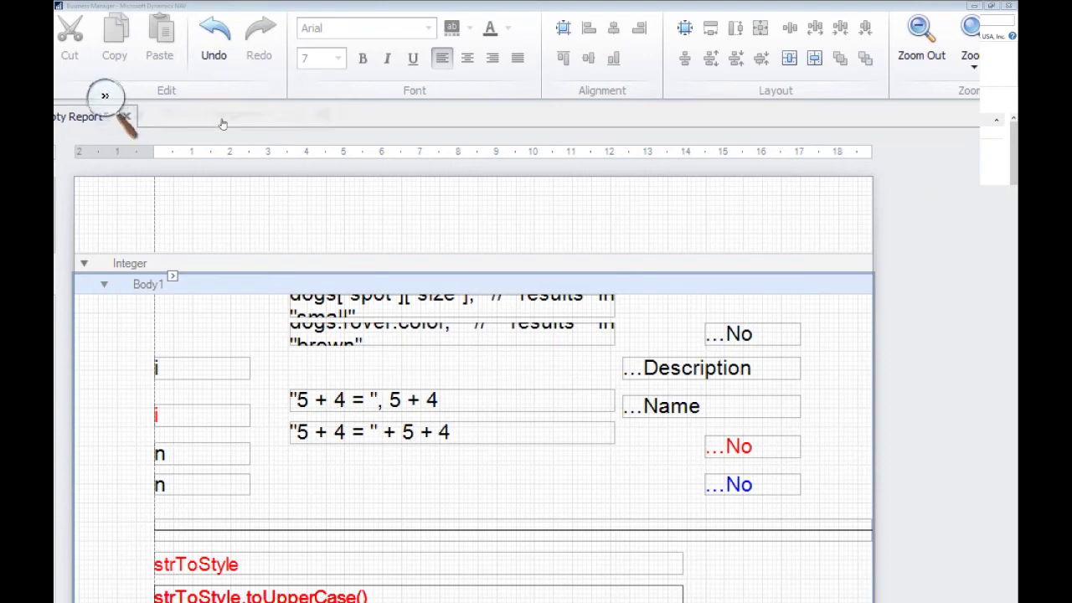
left_click(100, 113)
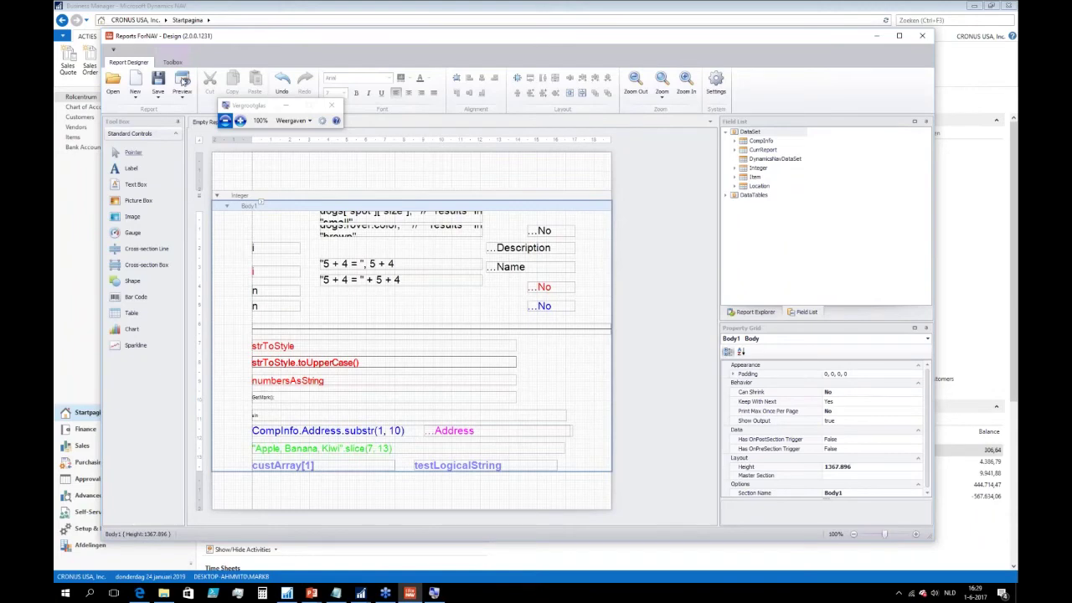
left_click(182, 80)
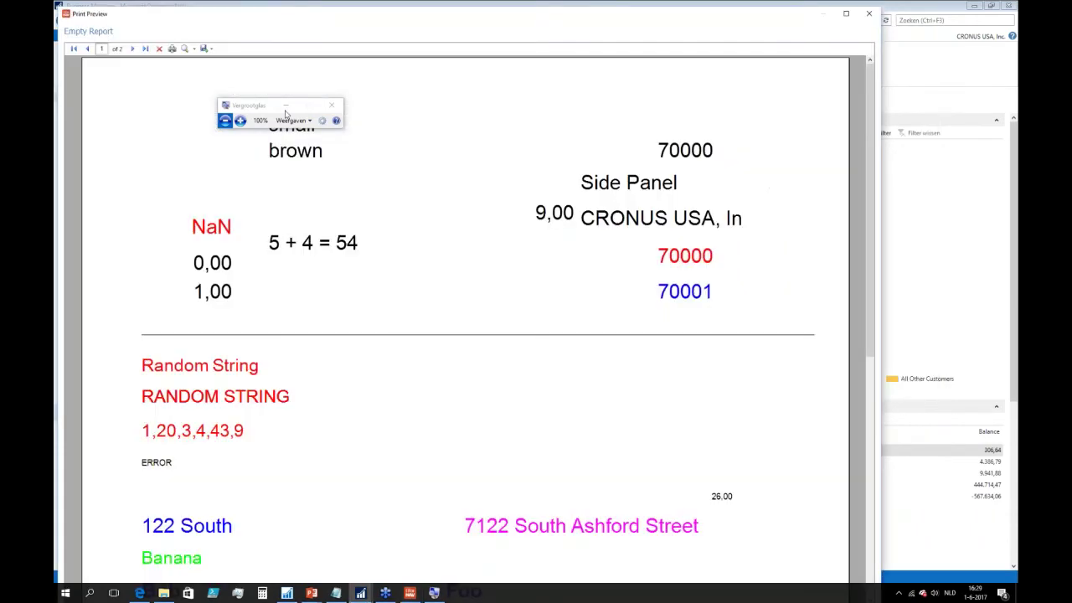
left_click_drag(251, 107, 123, 49)
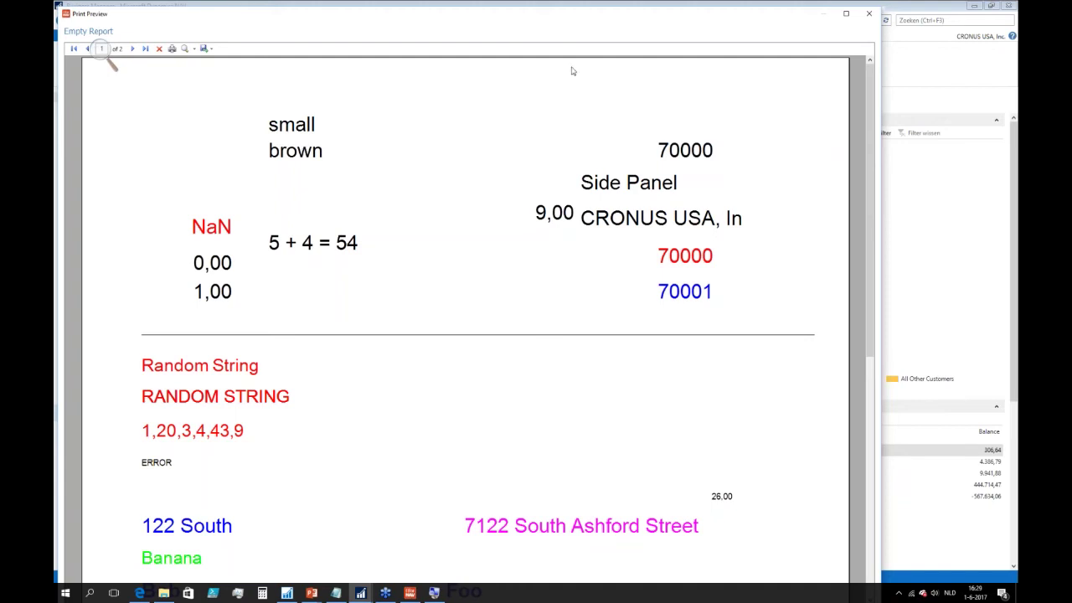
left_click(869, 14)
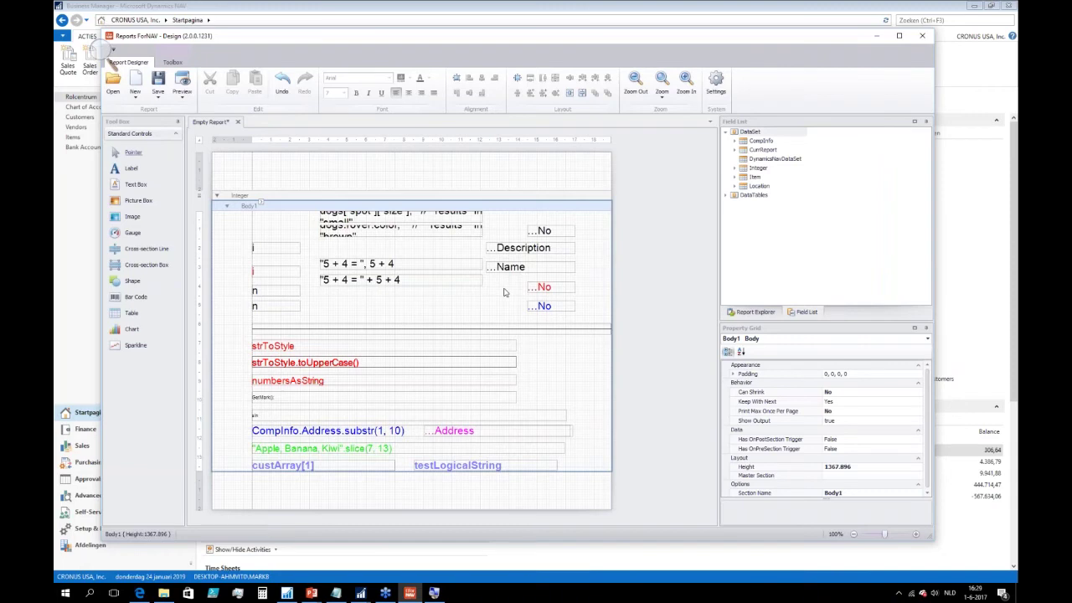
Examine the strToStyle variable and its "Random String" value in the report's OnPreReport code, leaving the code unchanged.
left_click(638, 268)
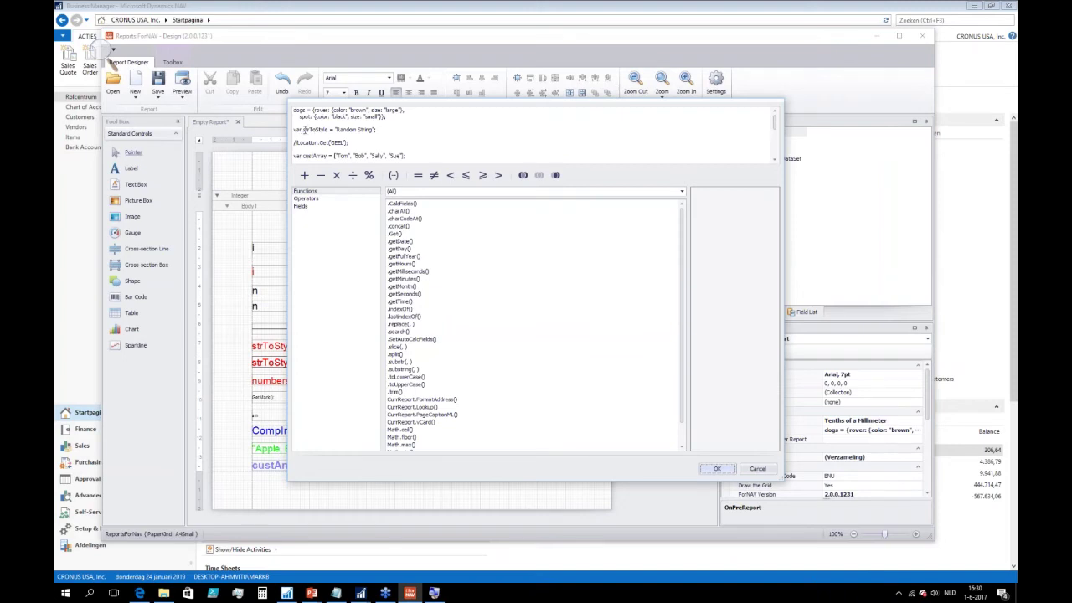
double_click(326, 130)
left_click_drag(334, 130, 383, 130)
left_click(383, 131)
left_click(757, 469)
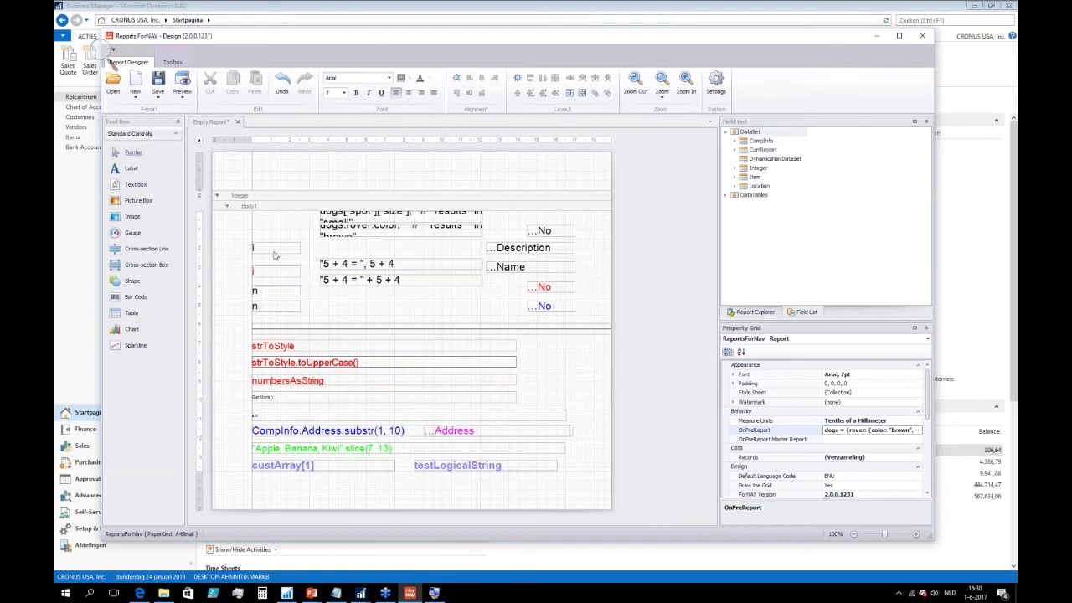
Check how strToStyle prints in the report preview and select the strToStyle.toUpperCase() text box in the design.
key("alt+Tab")
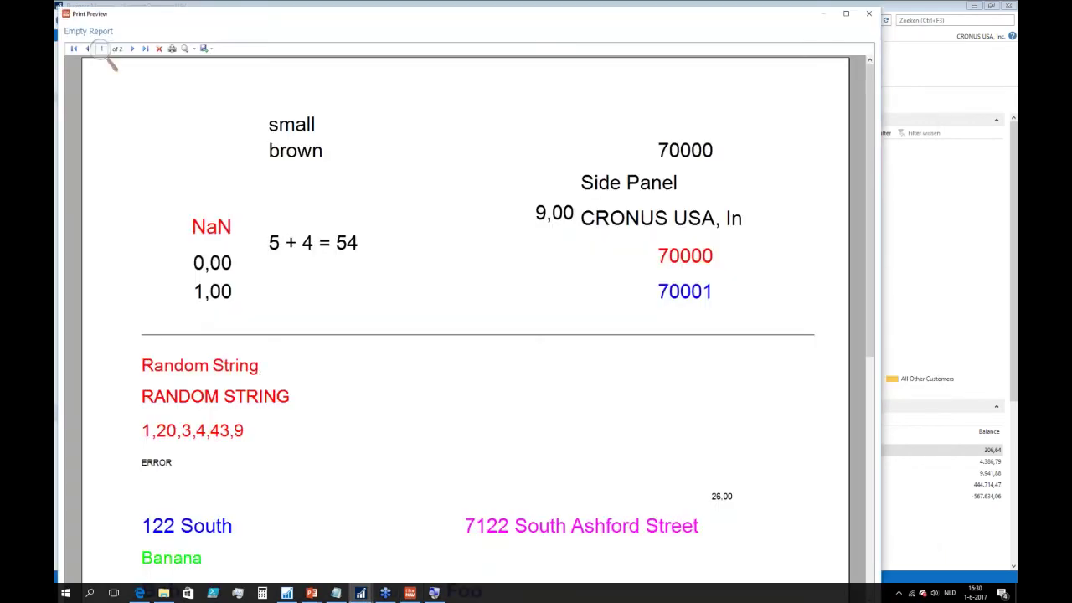
key("alt+Tab")
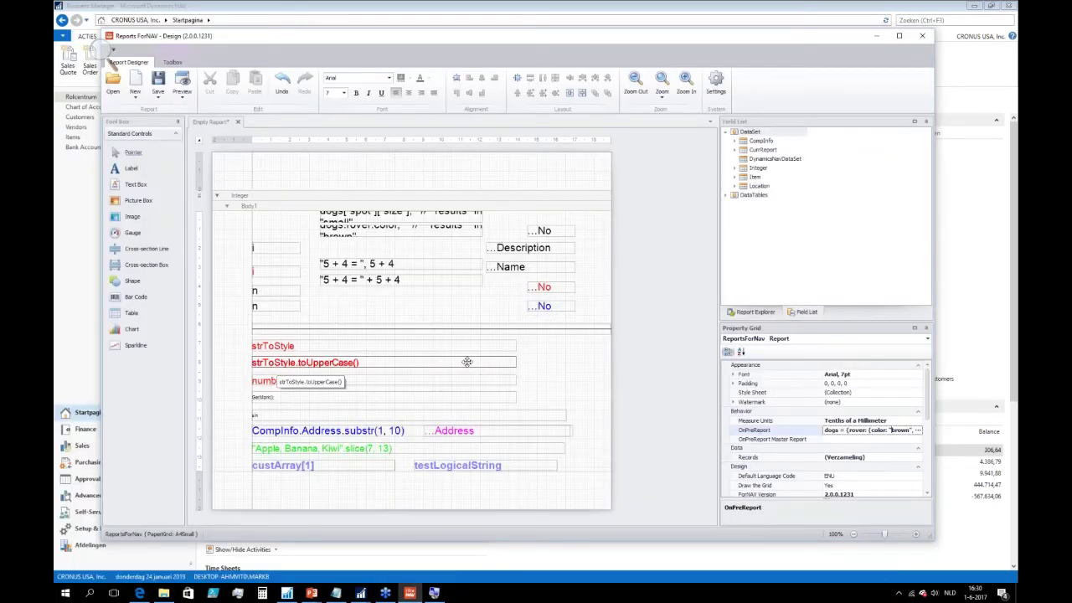
left_click(467, 361)
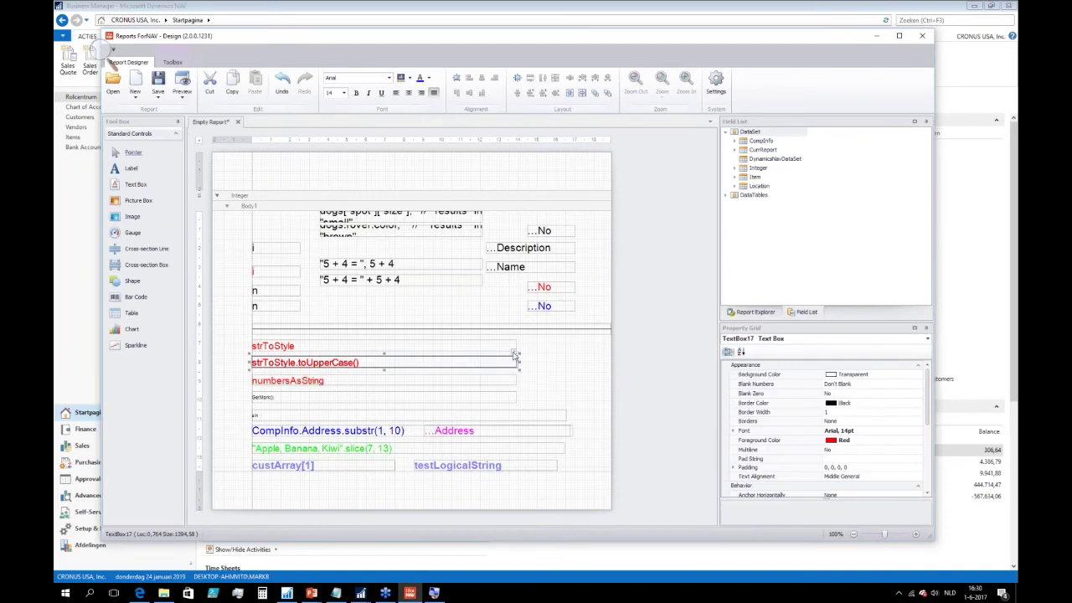
Re-enter the end of the method name in the strToStyle.toUpperCase() text box's source expression, keeping it as toUpperCase().
left_click(514, 353)
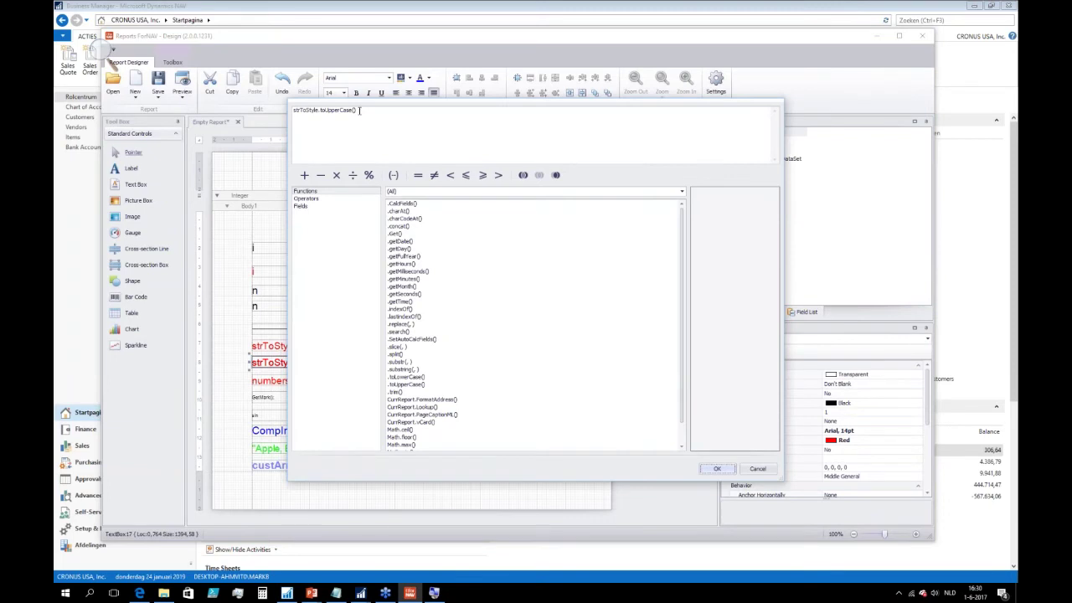
left_click(359, 110)
key("Delete")
type("Ca")
key("Delete")
key("Delete")
type("ase")
key("Return")
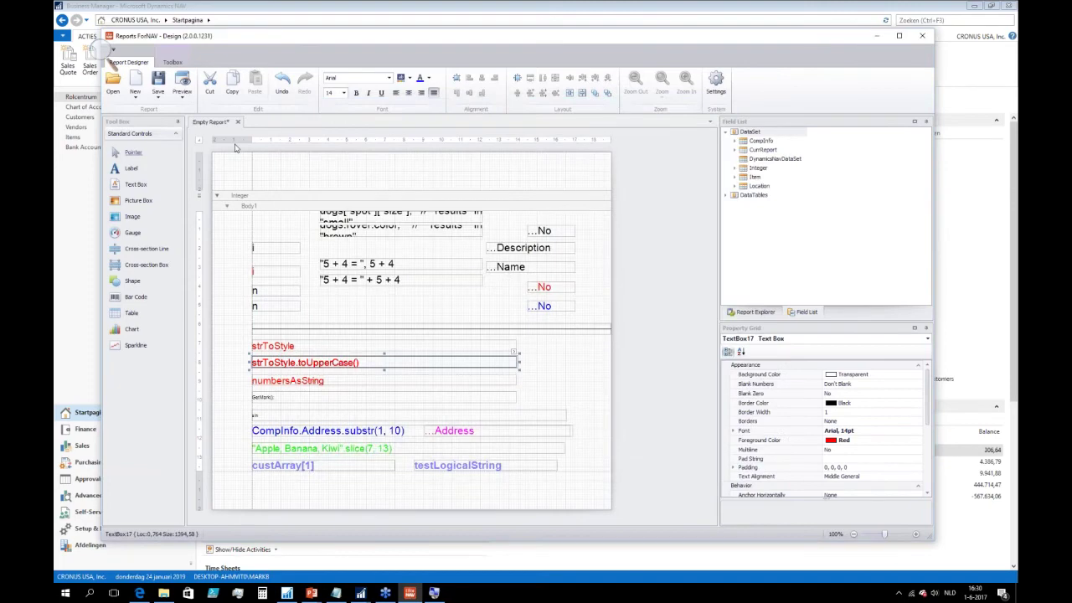
Preview the report to check how the strToStyle.toUpperCase() text box prints.
left_click(236, 147)
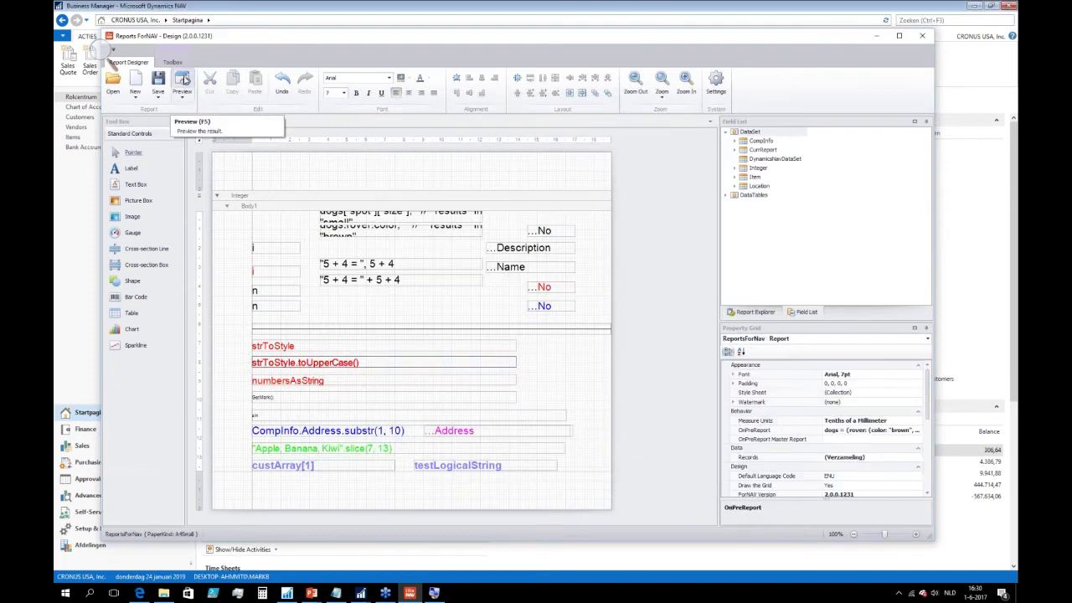
left_click(183, 80)
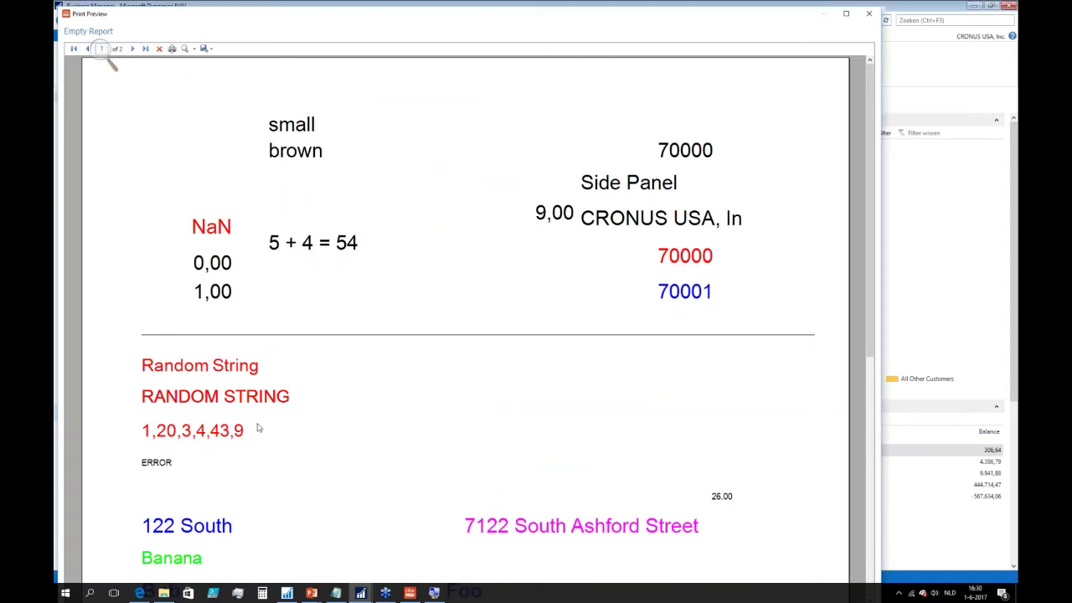
key("Escape")
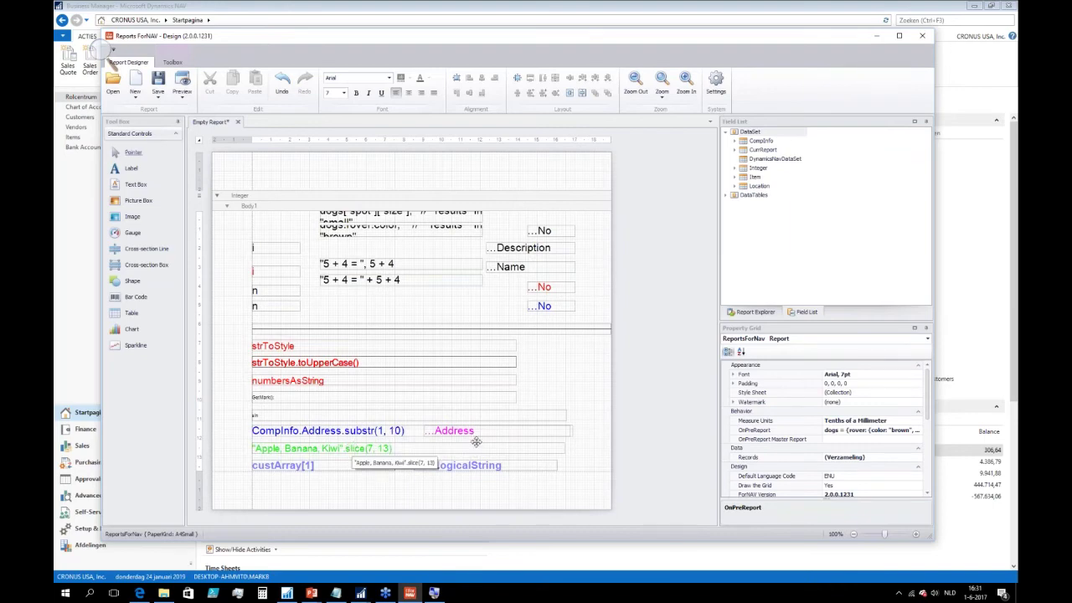
Examine the source expression of the "Apple, Banana, Kiwi".slice(7, 13) text box, including the string and the slice positions.
left_click(476, 444)
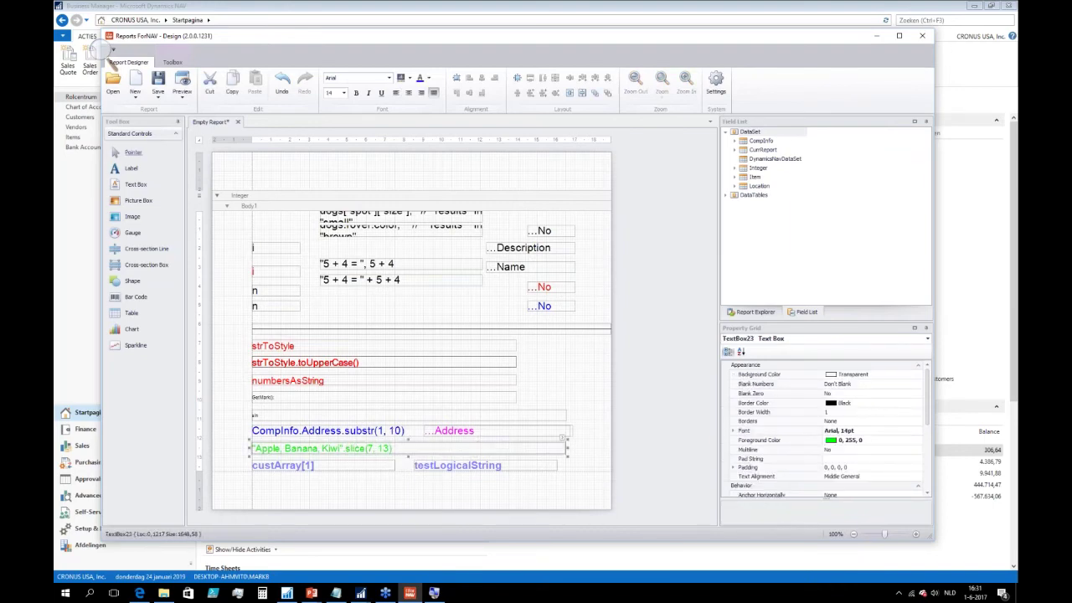
left_click(561, 437)
left_click(695, 455)
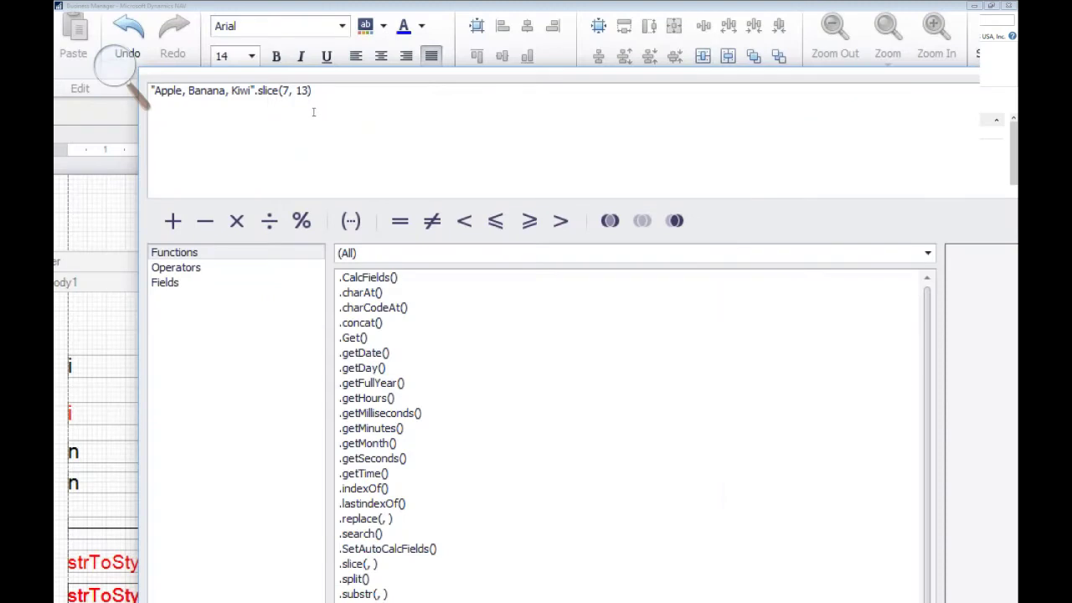
left_click_drag(189, 91, 221, 90)
left_click(283, 91)
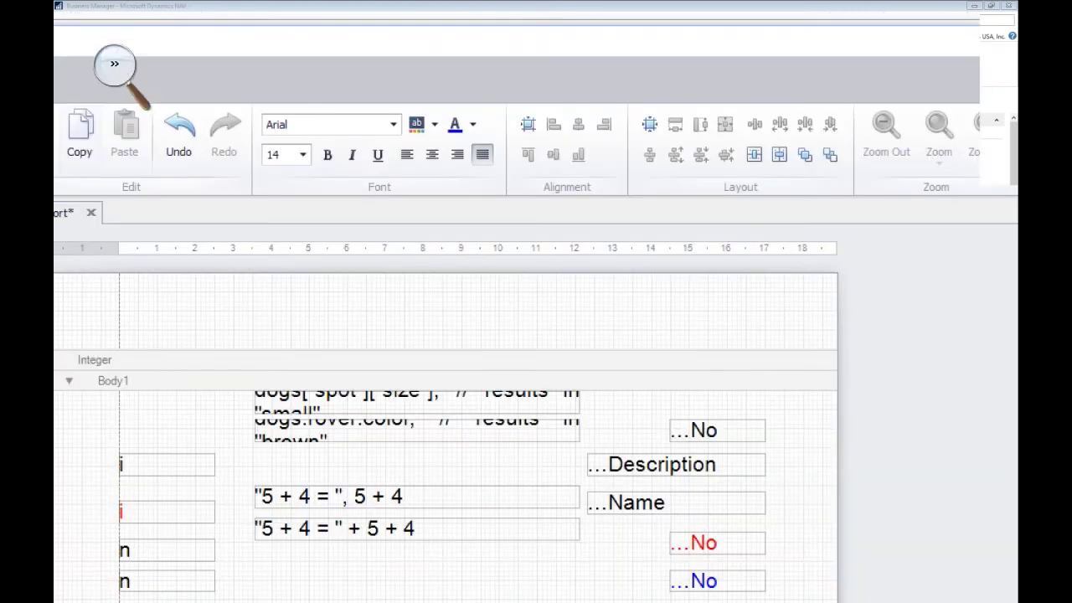
Return the screen magnification to 100% and check the slice(7, 13) text box's output in the report preview.
left_click(132, 72)
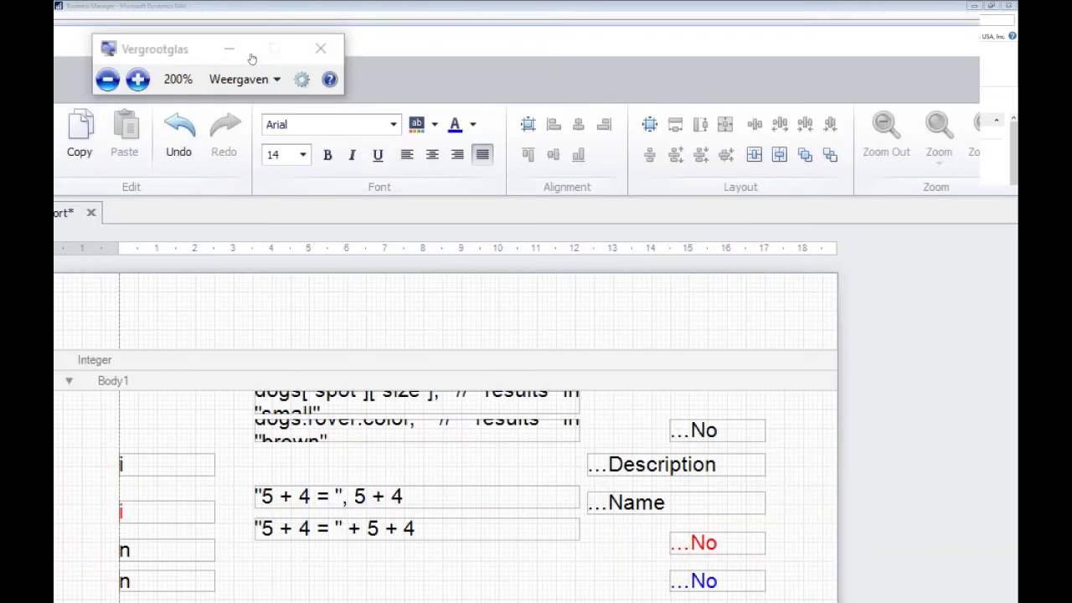
key("super+minus")
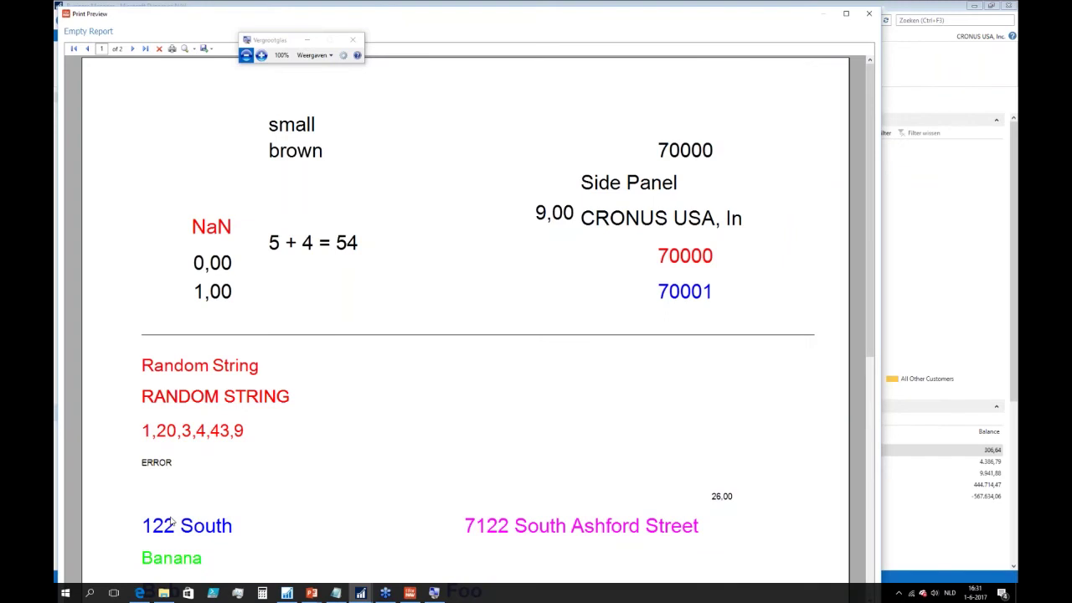
scroll(309, 499, "down", 2)
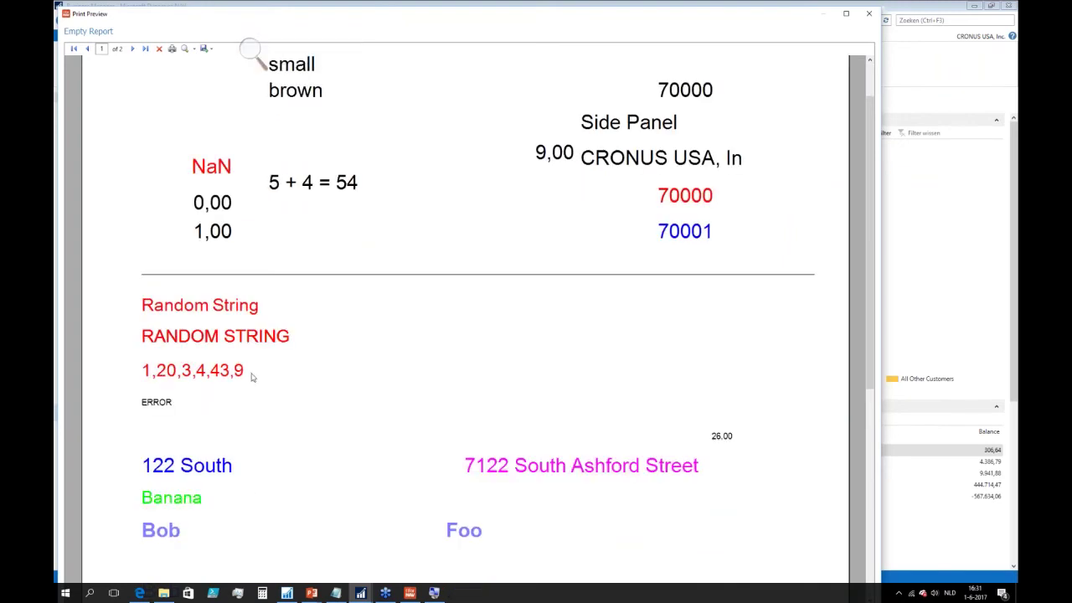
key("Escape")
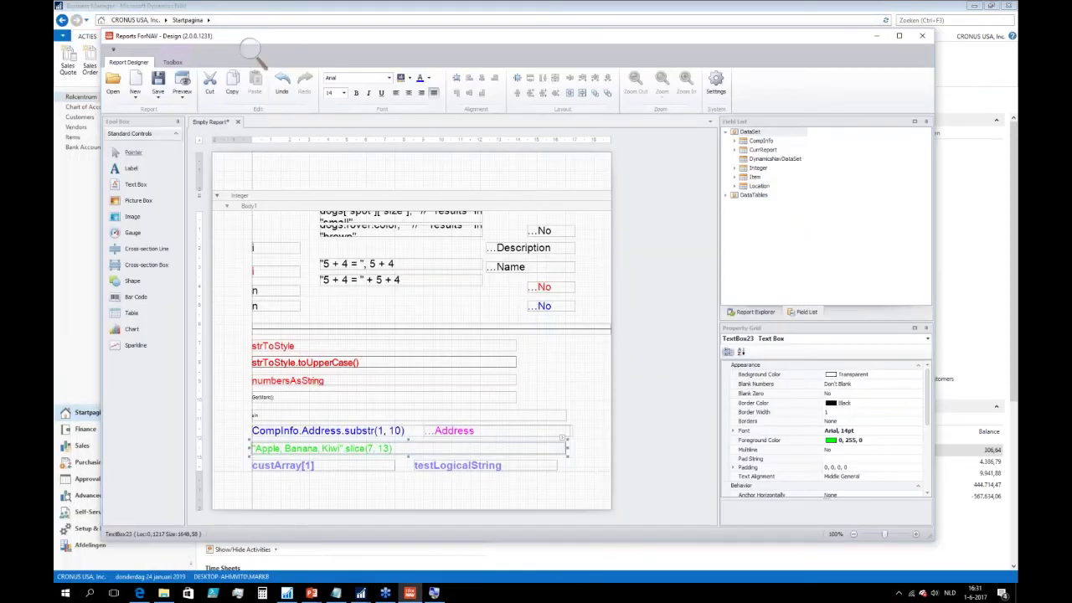
Examine the custArray definition in the report's OnPreReport code and check how custArray[1] prints in the preview.
left_click(680, 423)
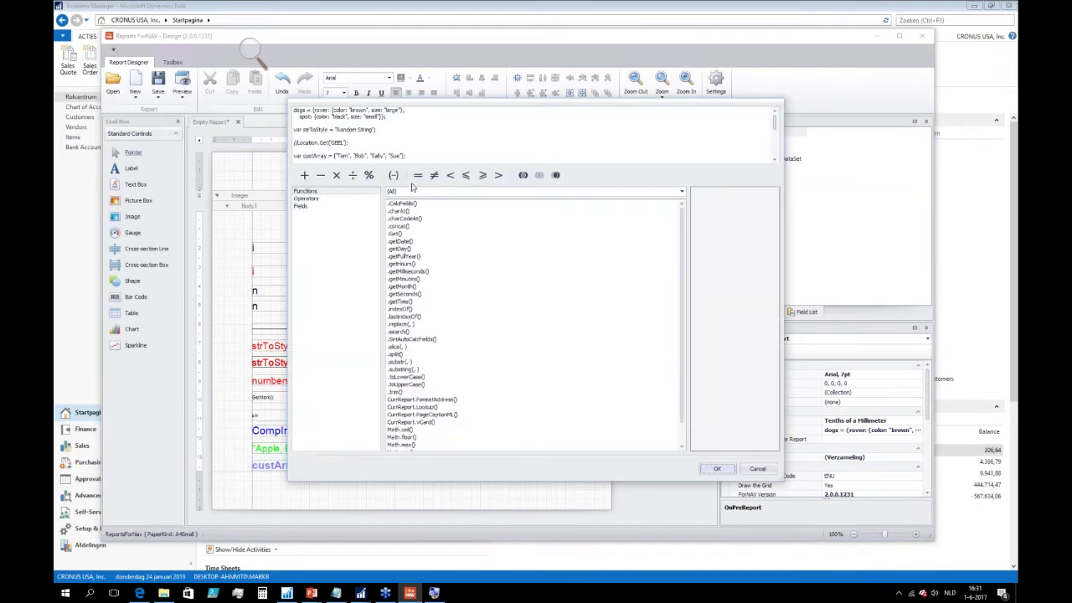
left_click(422, 155)
scroll(364, 149, "down", 1)
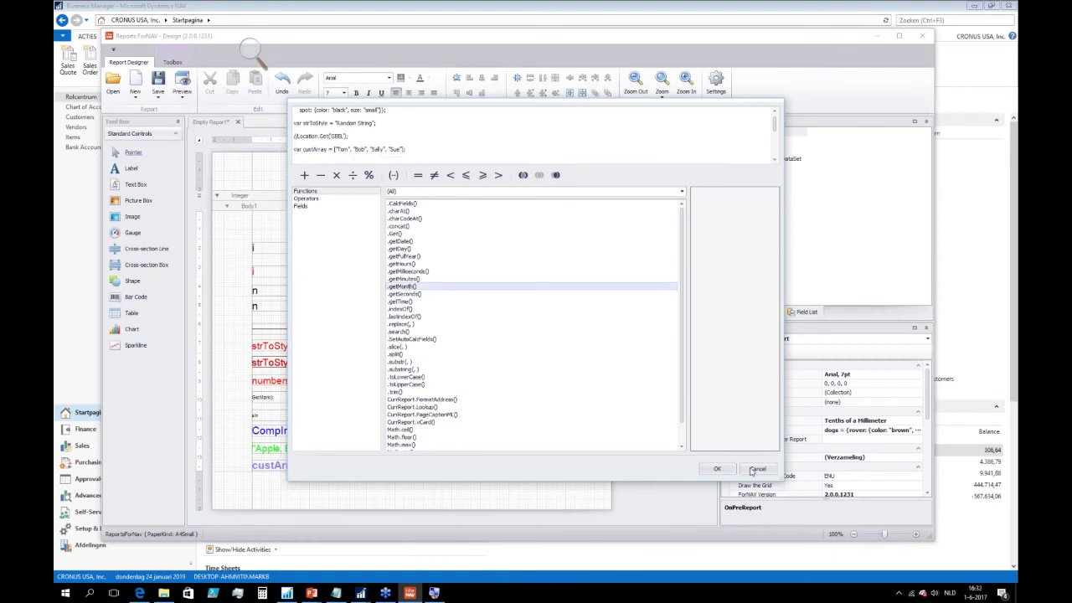
key("Escape")
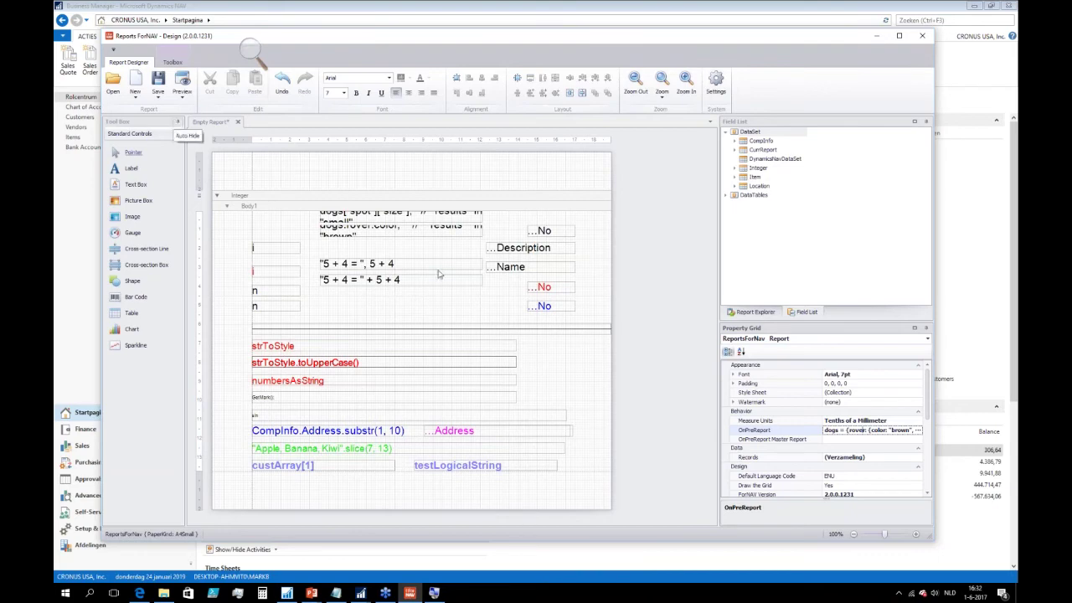
scroll(271, 507, "down", 3)
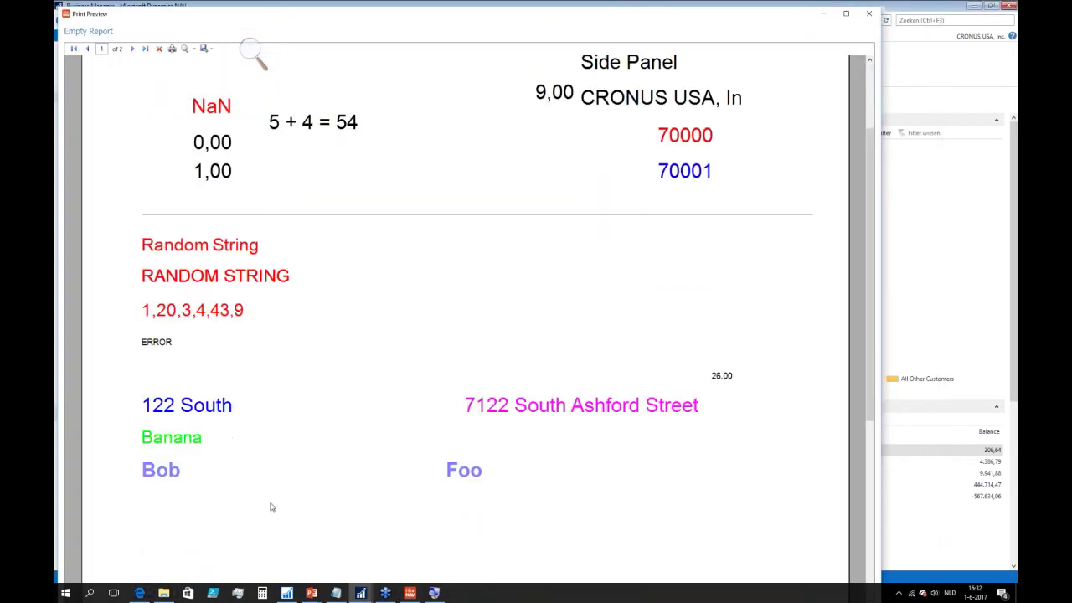
key("Escape")
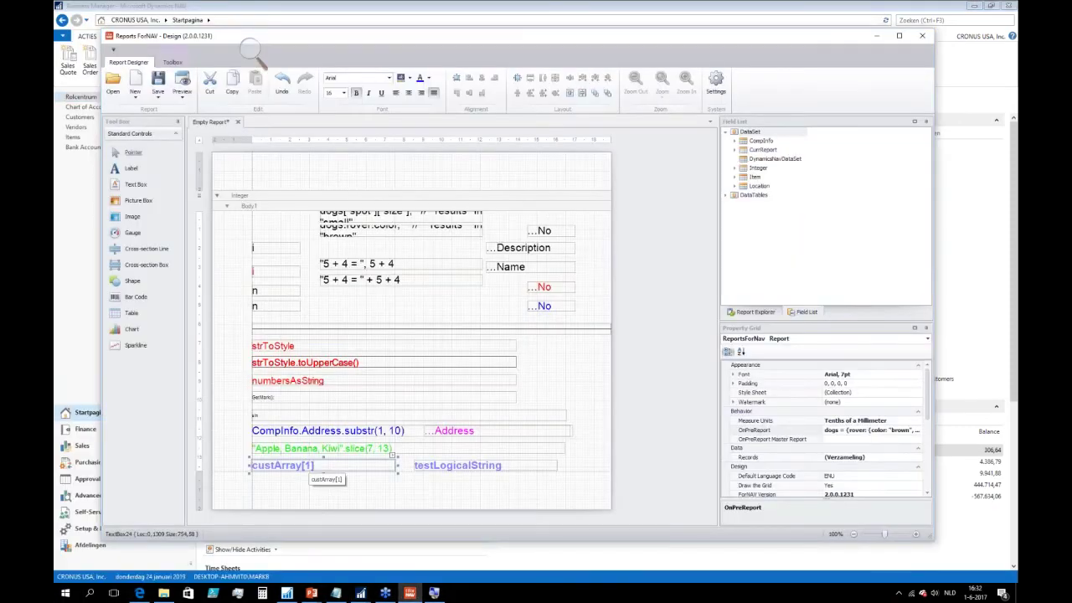
Change the custArray[1] text box's source expression to custArray[0] and check its output in the report preview.
left_click(391, 455)
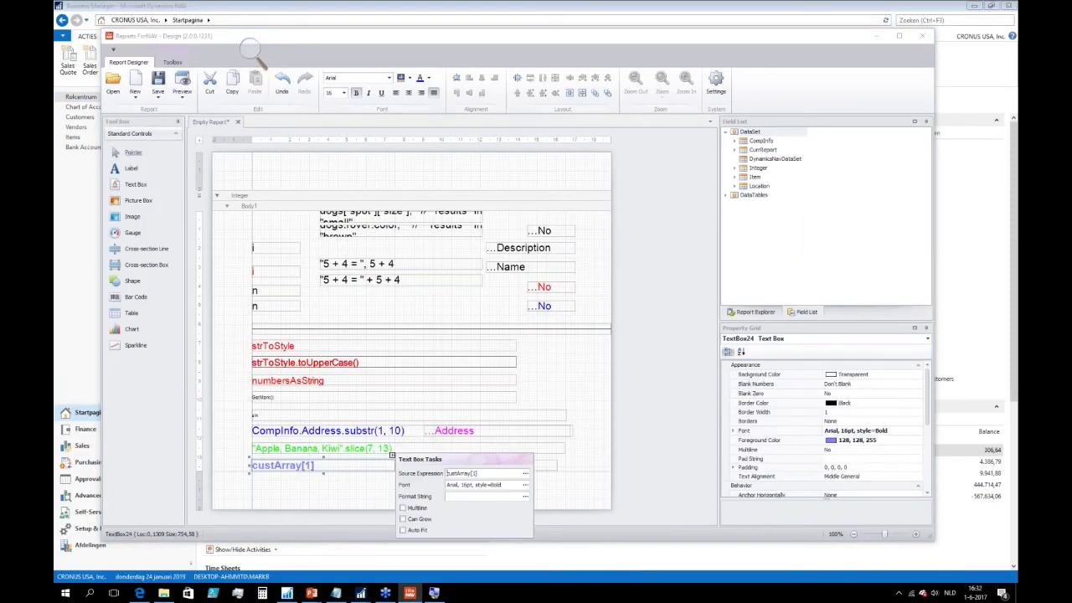
left_click(525, 474)
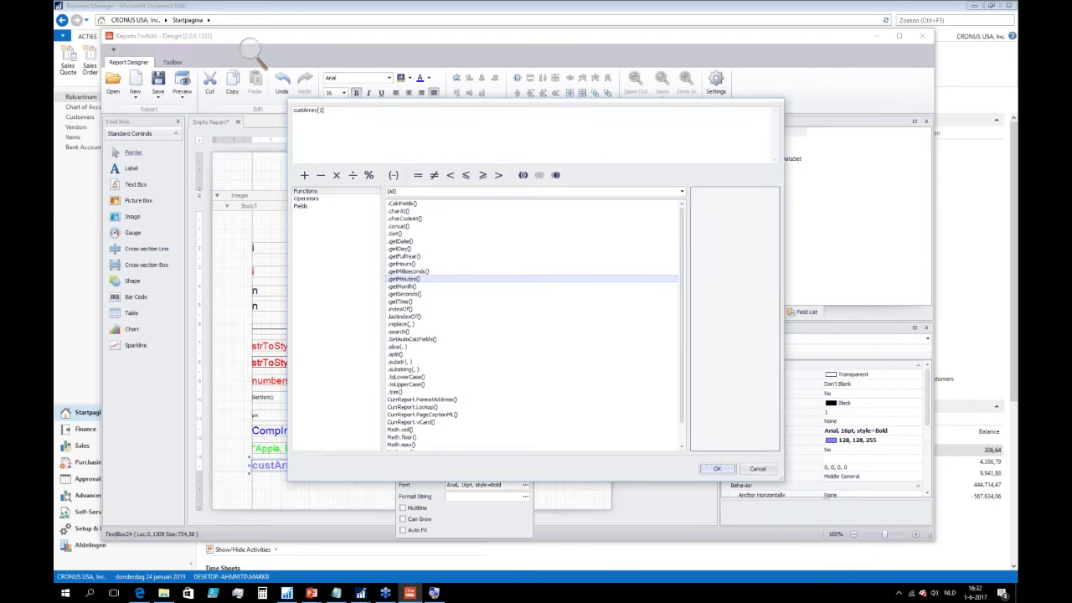
left_click(321, 109)
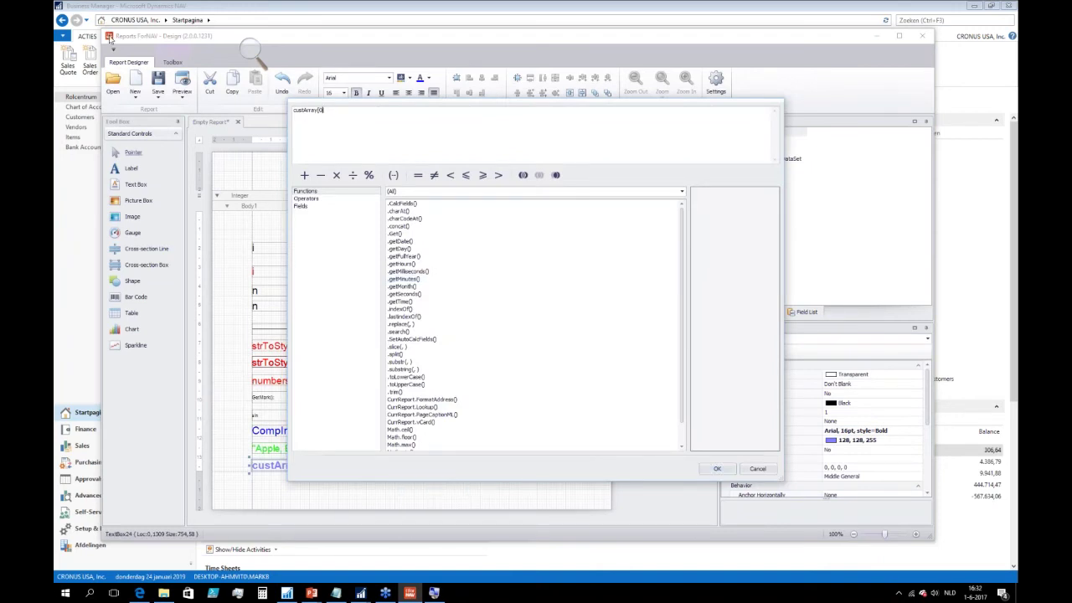
key("Return")
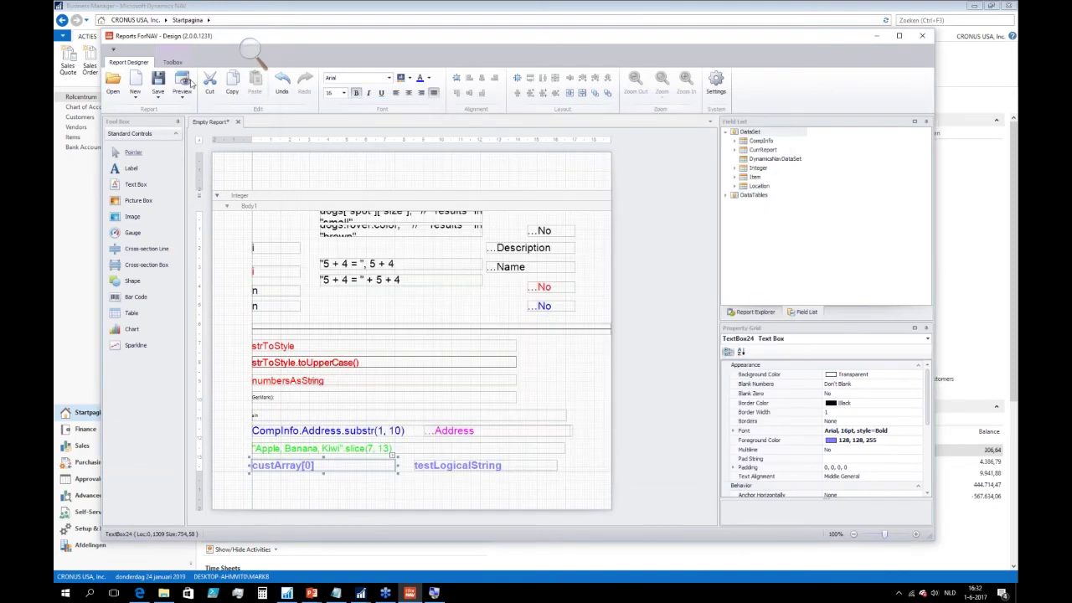
left_click(184, 82)
scroll(360, 435, "down", 3)
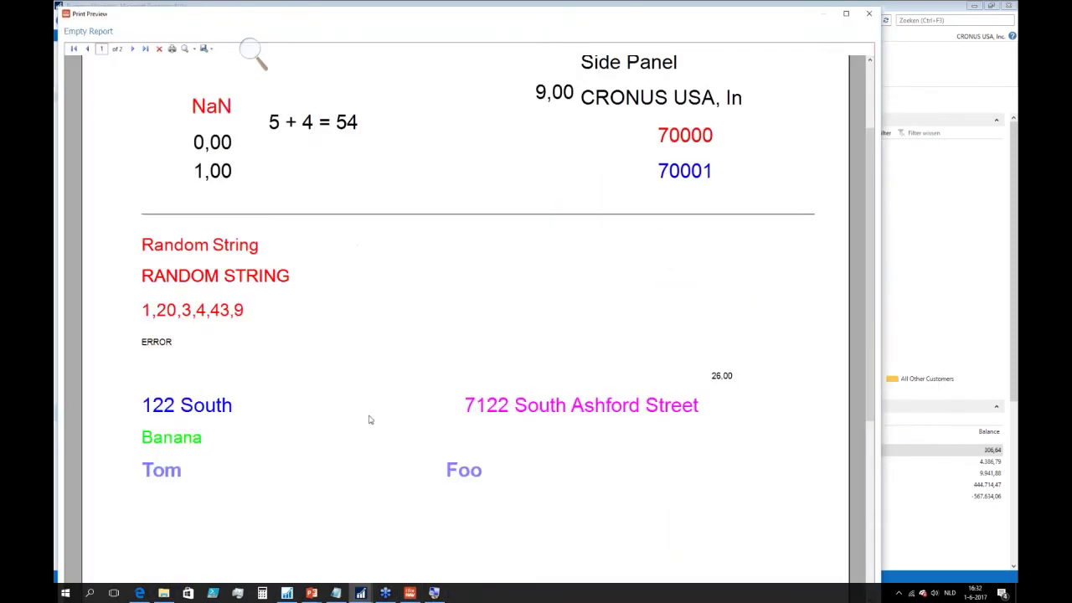
key("Escape")
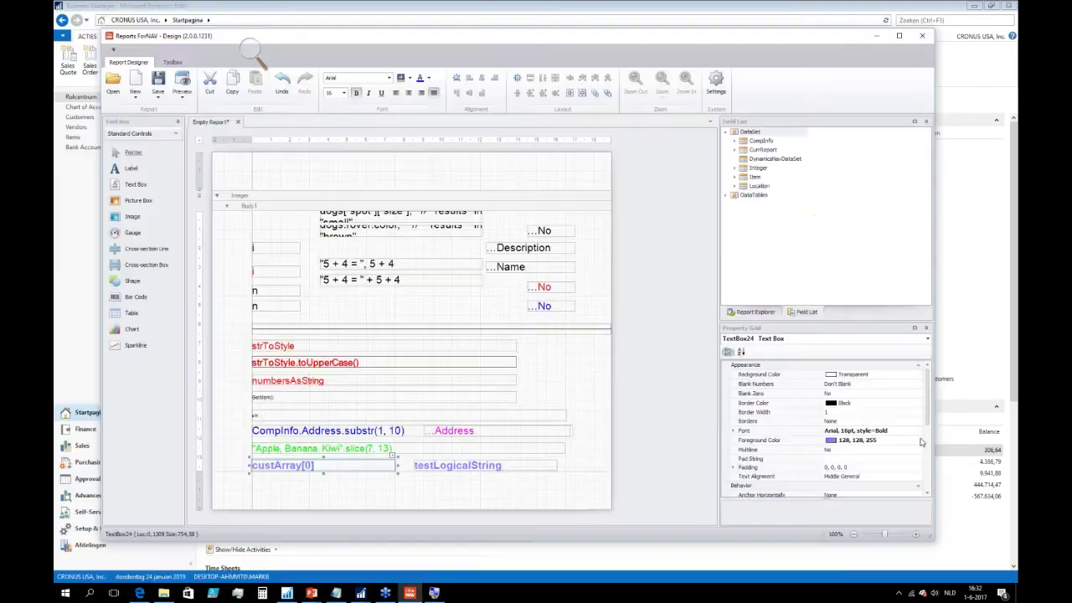
Delete the commented-out numbers.sort(function(x,y){ return x - y }) line from the report's OnPreReport code.
left_click(666, 400)
double_click(477, 365)
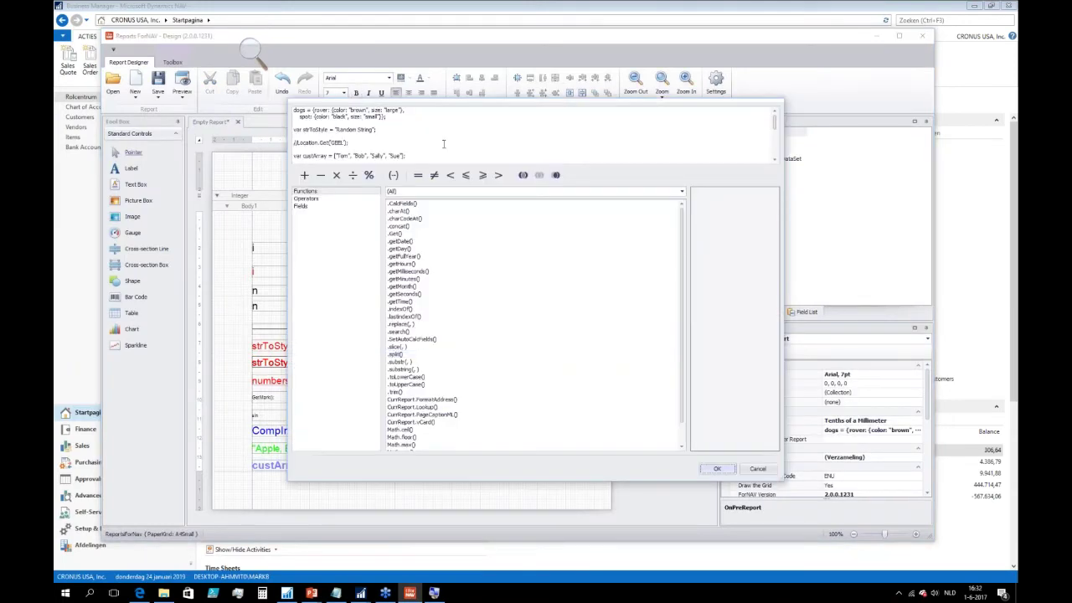
scroll(444, 144, "down", 2)
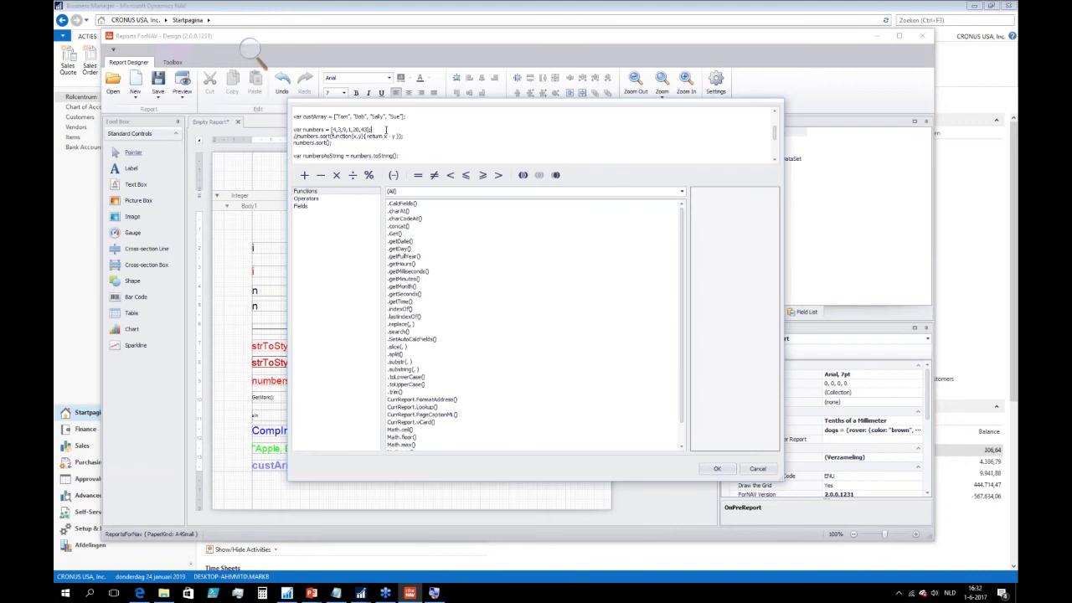
key("shift+End")
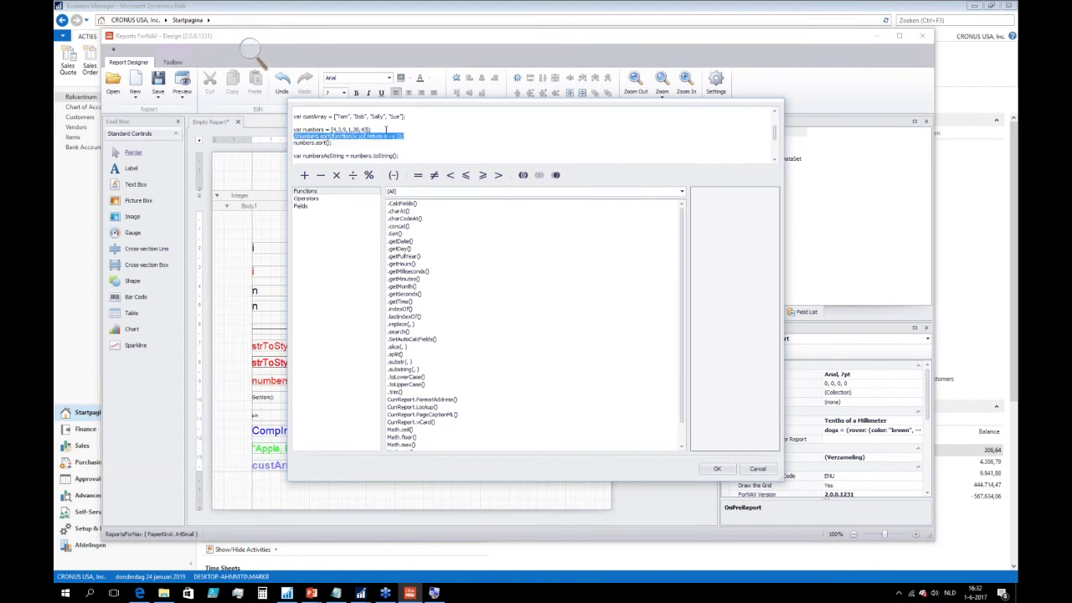
key("Delete")
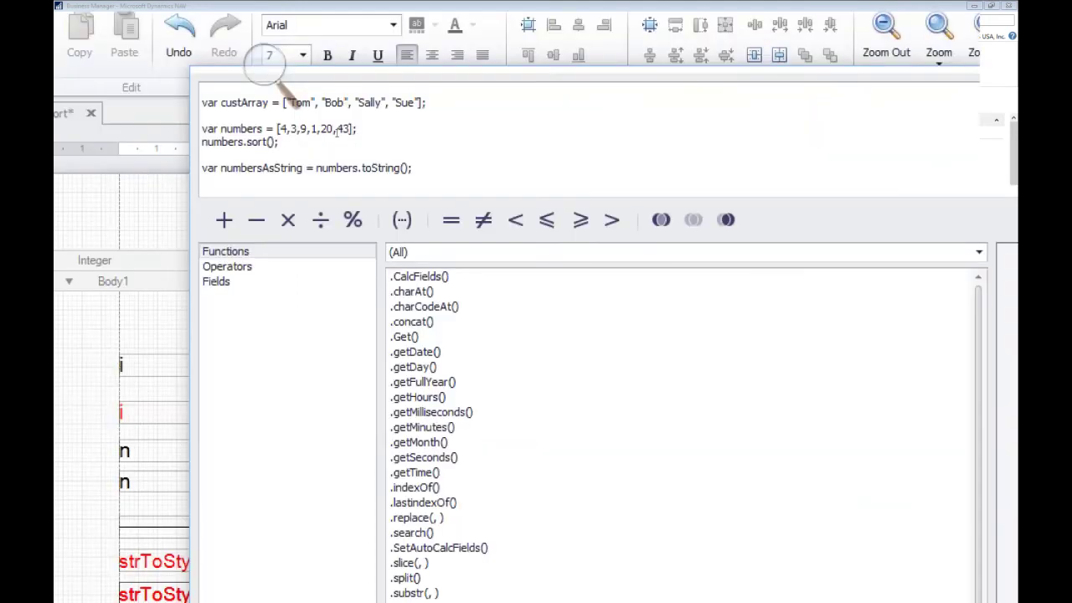
Examine numbers.sort() and the numbers.toString() assignment, accept the OnPreReport code, and check how numbersAsString prints in the preview.
left_click_drag(268, 142, 298, 138)
triple_click(335, 139)
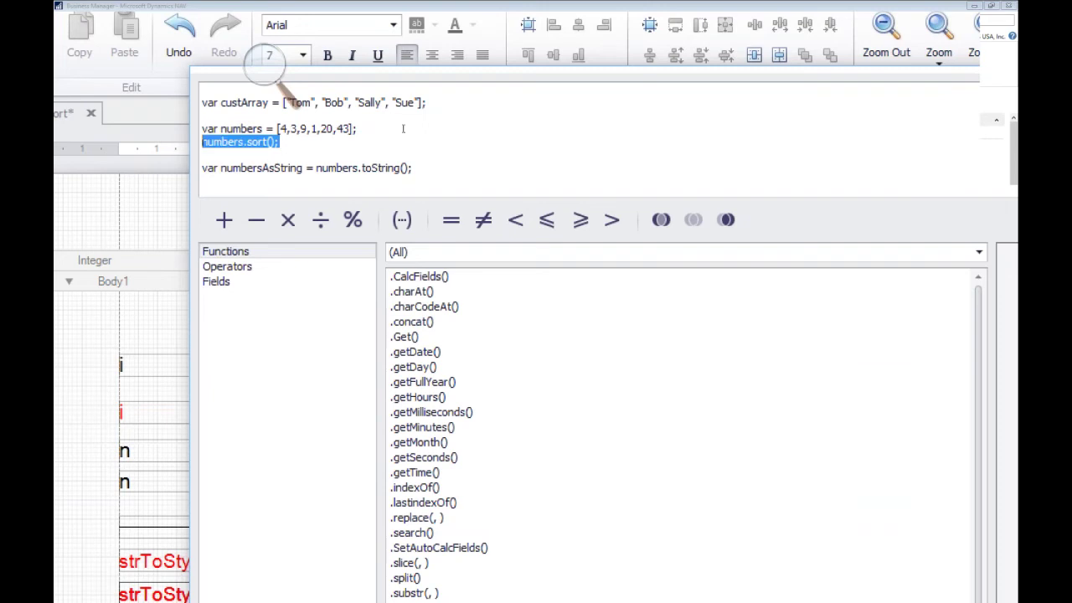
left_click(315, 167)
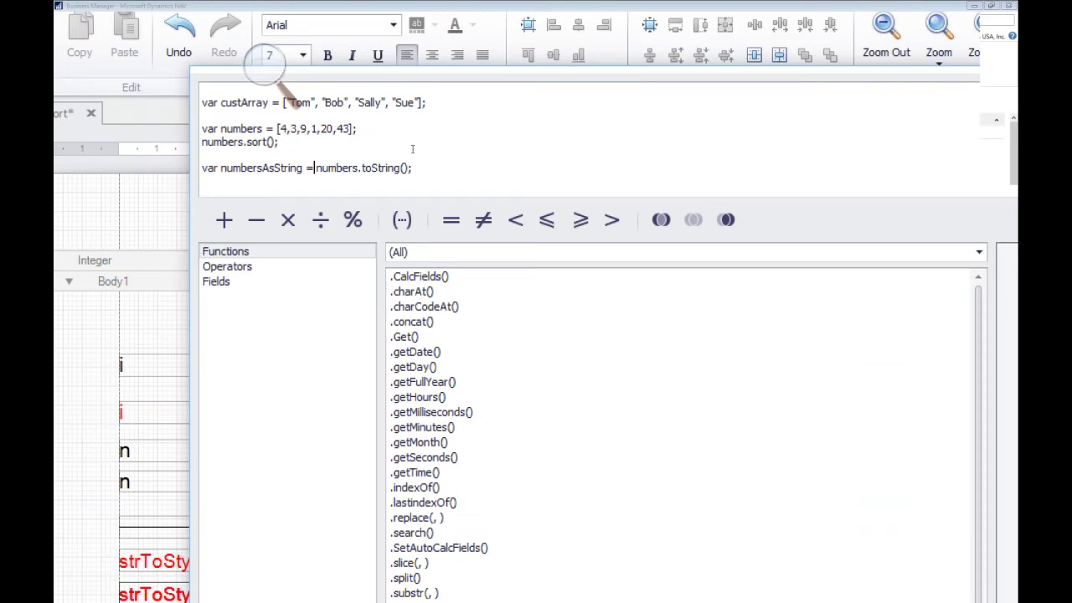
key("shift+End")
left_click(363, 167)
key("shift+End")
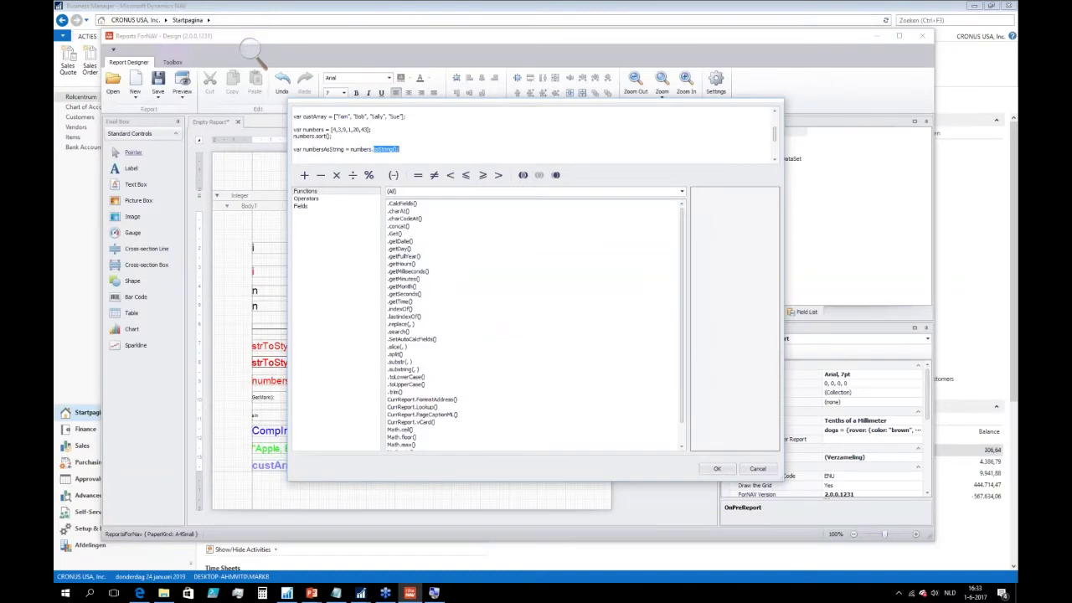
left_click(717, 469)
left_click(182, 82)
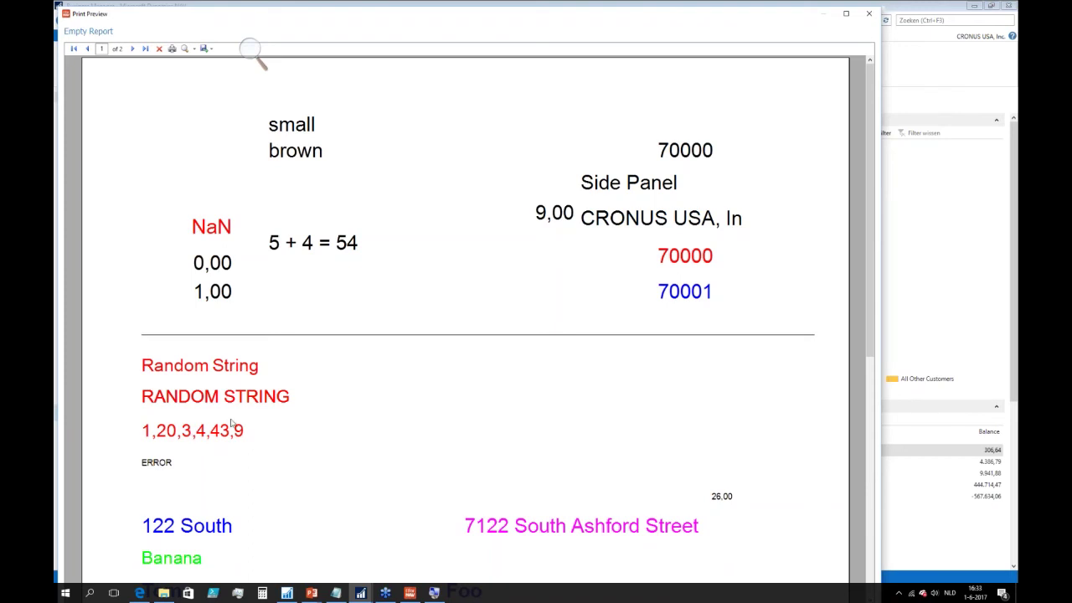
key("Escape")
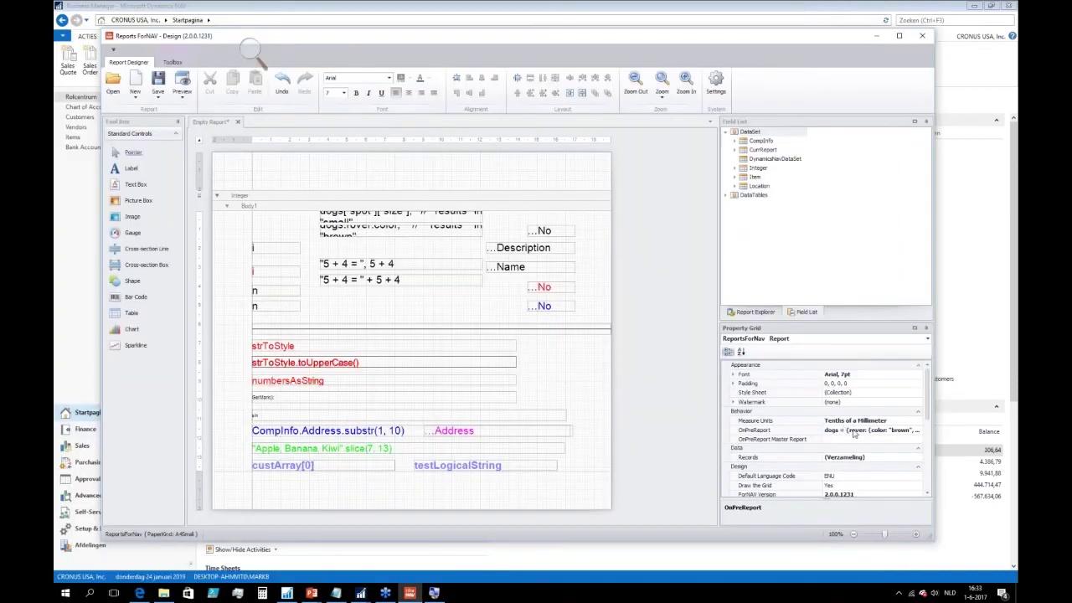
left_click(919, 431)
left_click(651, 359)
key("Escape")
Delete the testLogicalString.concat line from the Integer data item's OnAfterGetRecord code.
left_click(390, 196)
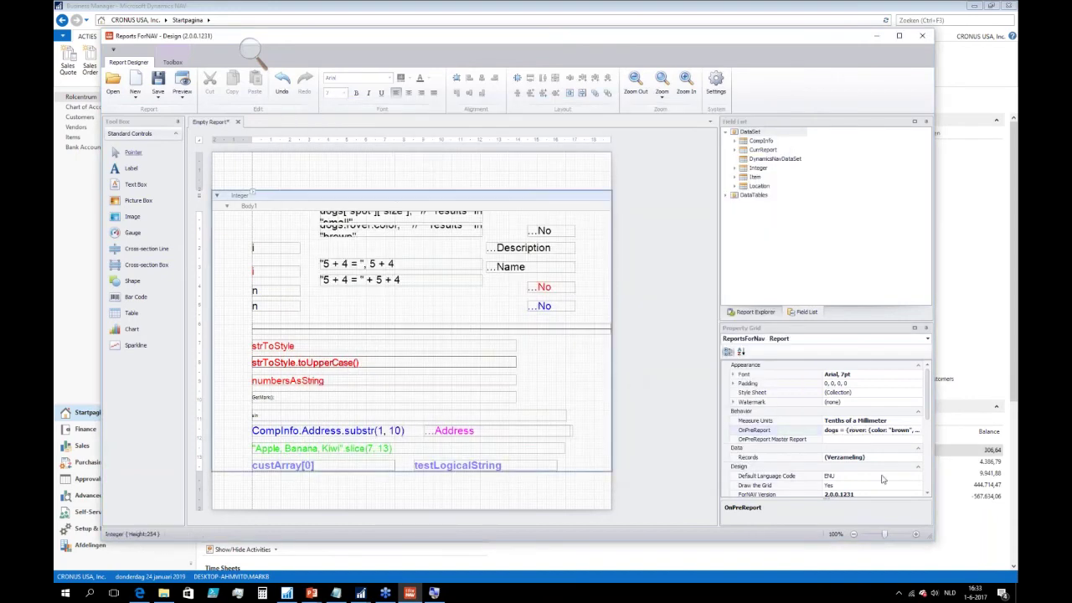
left_click(918, 474)
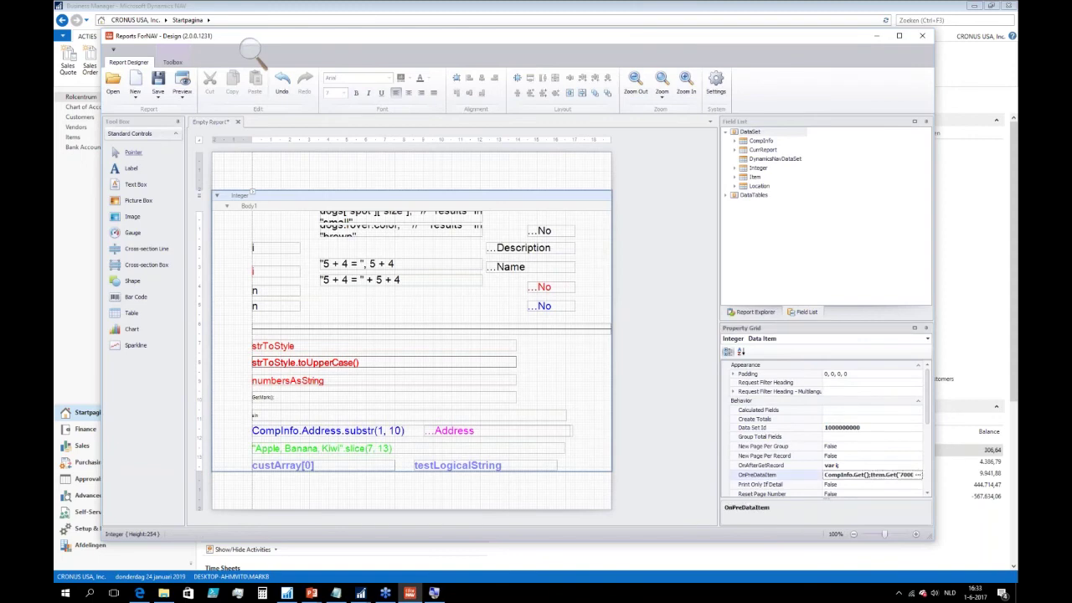
left_click(918, 465)
left_click(918, 464)
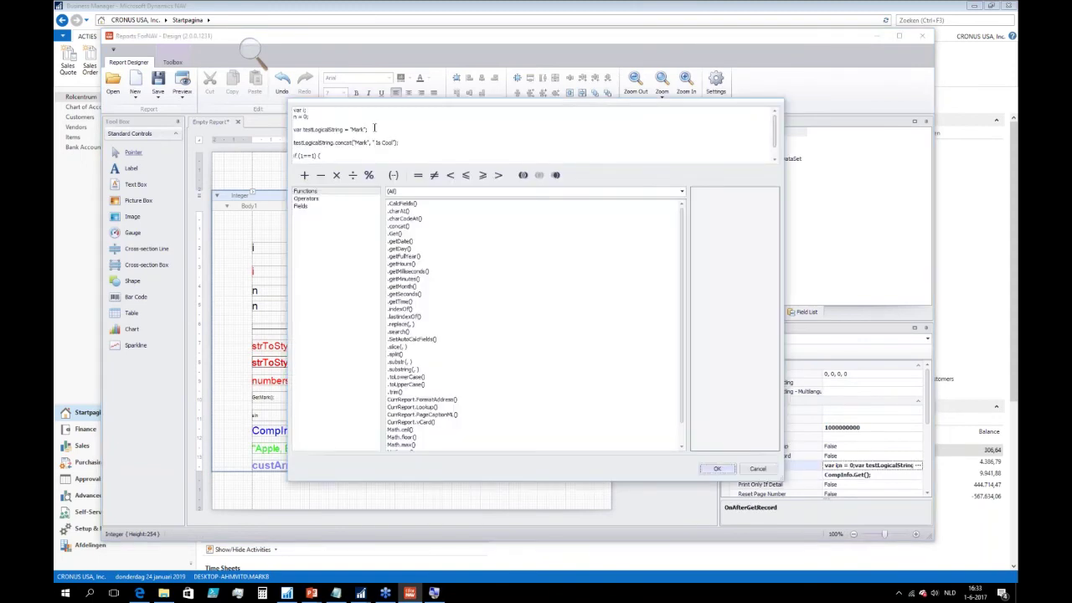
left_click_drag(368, 129, 293, 130)
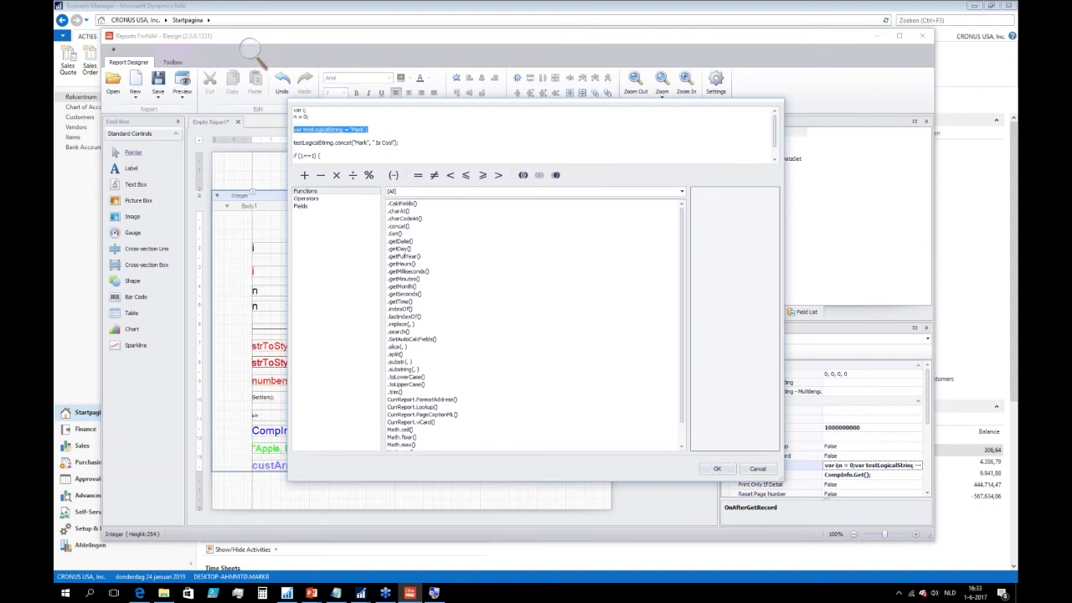
left_click(294, 142)
key("shift+Down")
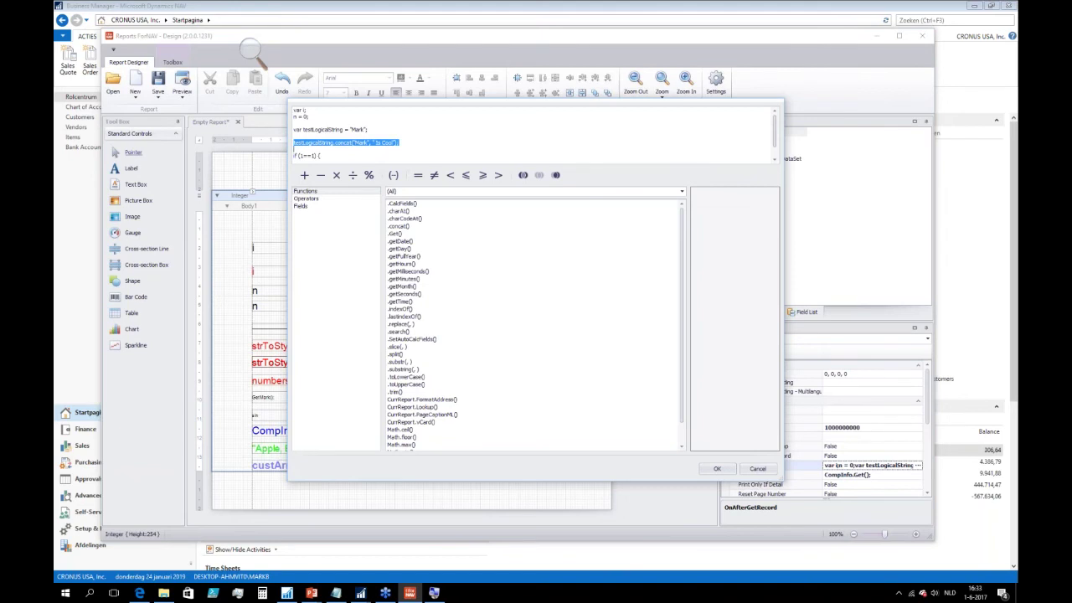
key("Delete")
key("Delete")
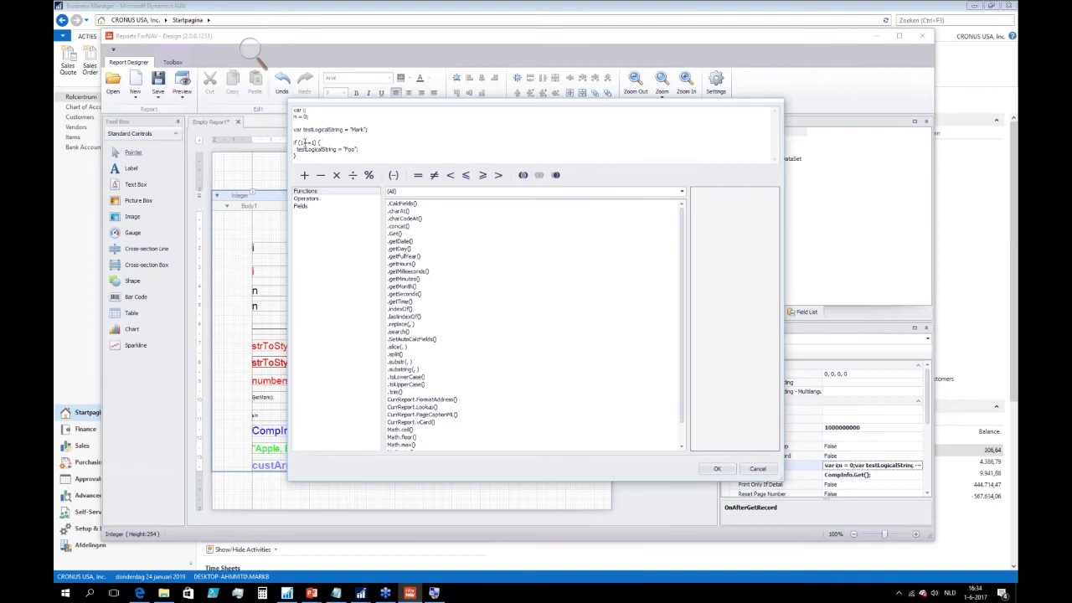
Examine the if (1==1) condition, accept the OnAfterGetRecord code, and check how testLogicalString prints in the report preview at 100% magnification.
left_click_drag(304, 144, 310, 142)
key("super+plus")
left_click(309, 139)
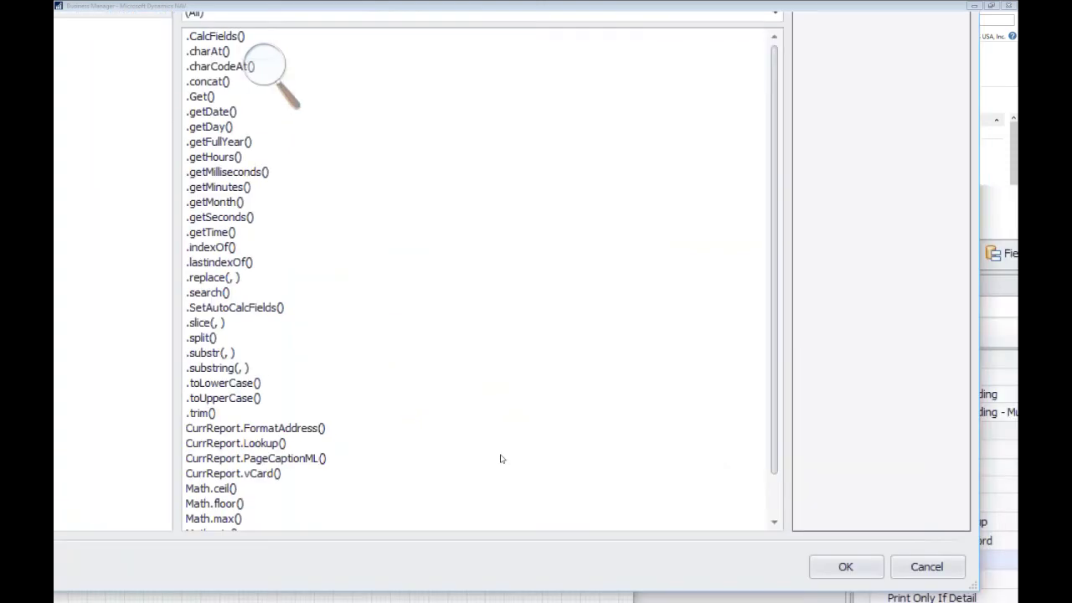
left_click(845, 567)
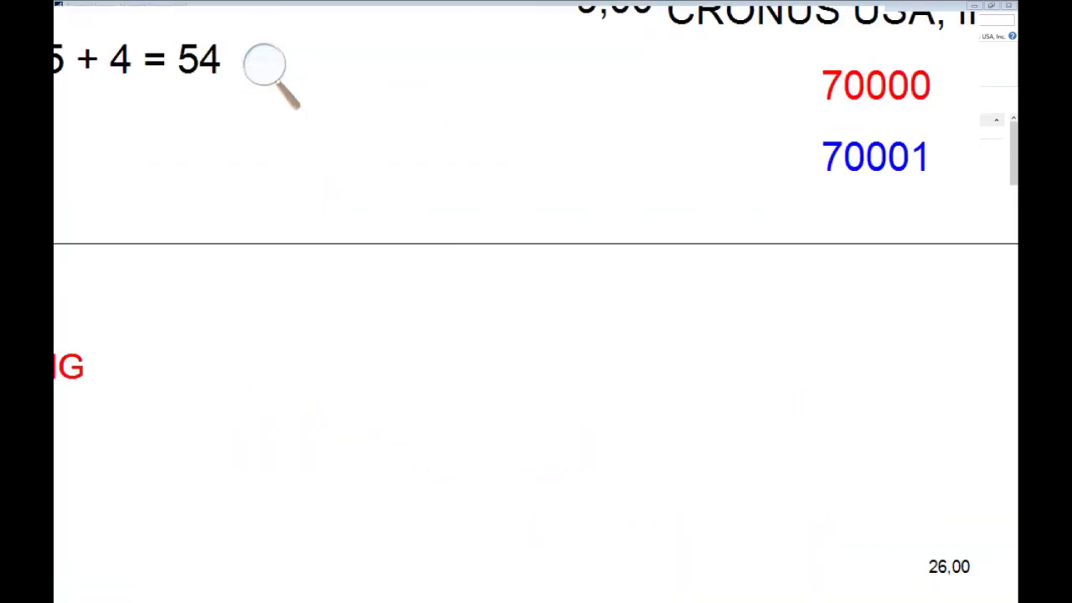
left_click(268, 68)
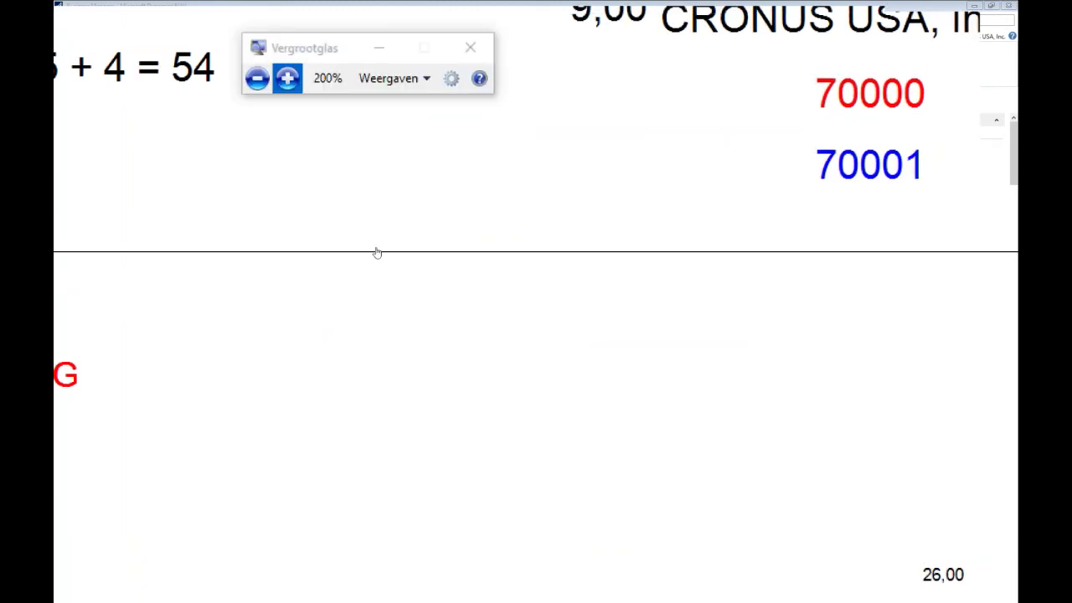
left_click(257, 78)
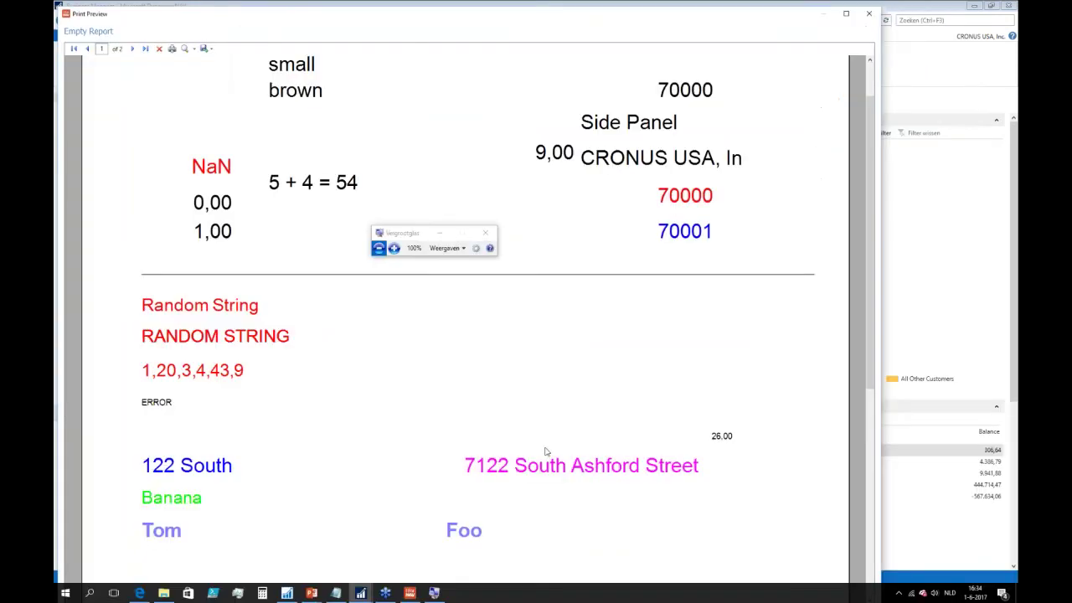
scroll(545, 452, "down", 1)
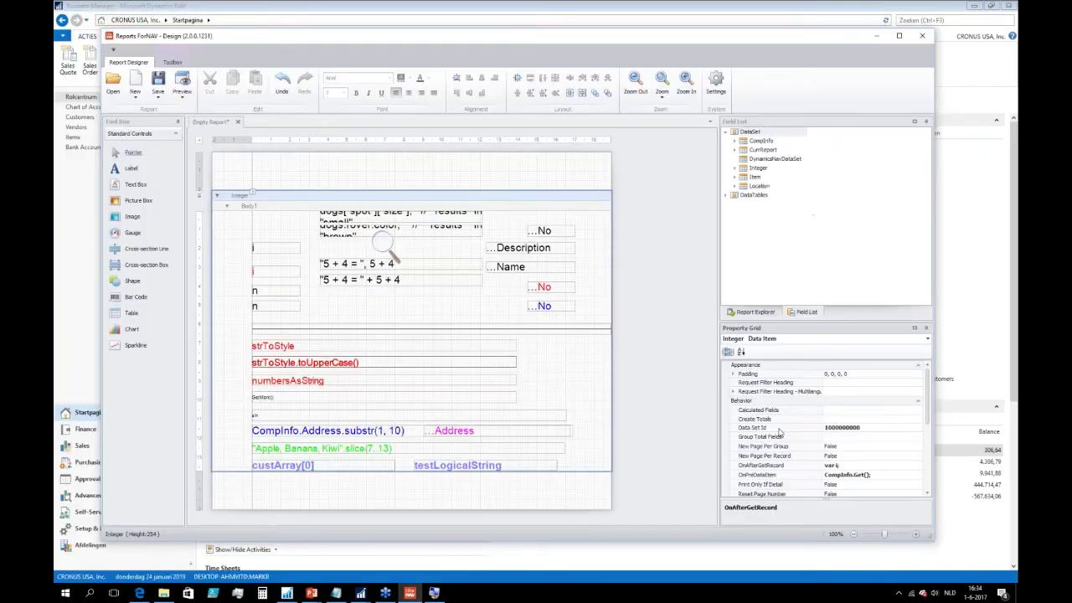
Try putting quotation marks around a 1 in the OnAfterGetRecord if condition and check testLogicalString in the report preview.
left_click(875, 466)
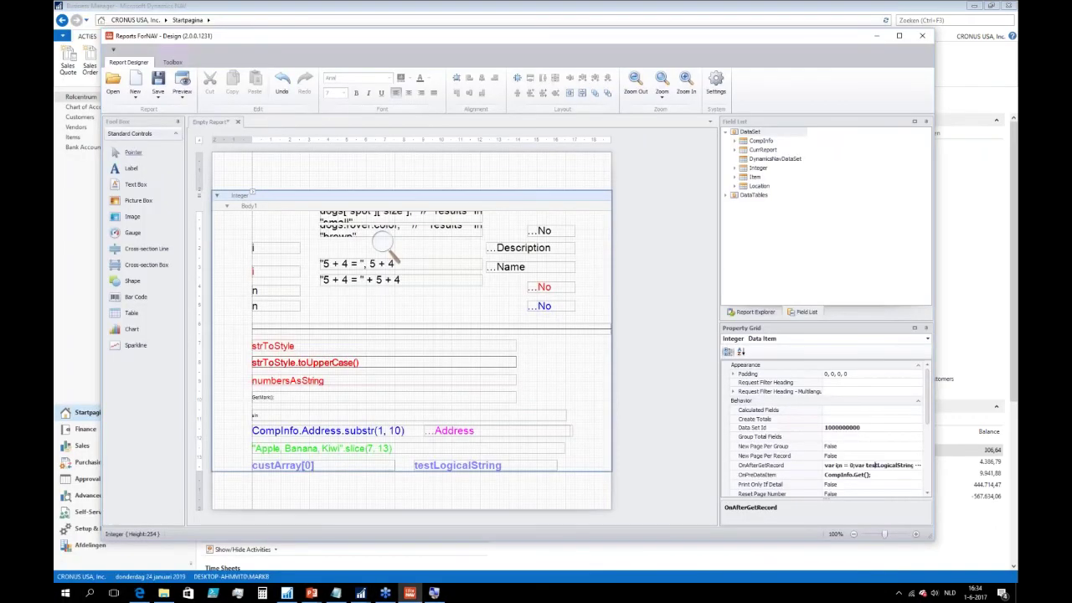
left_click(918, 465)
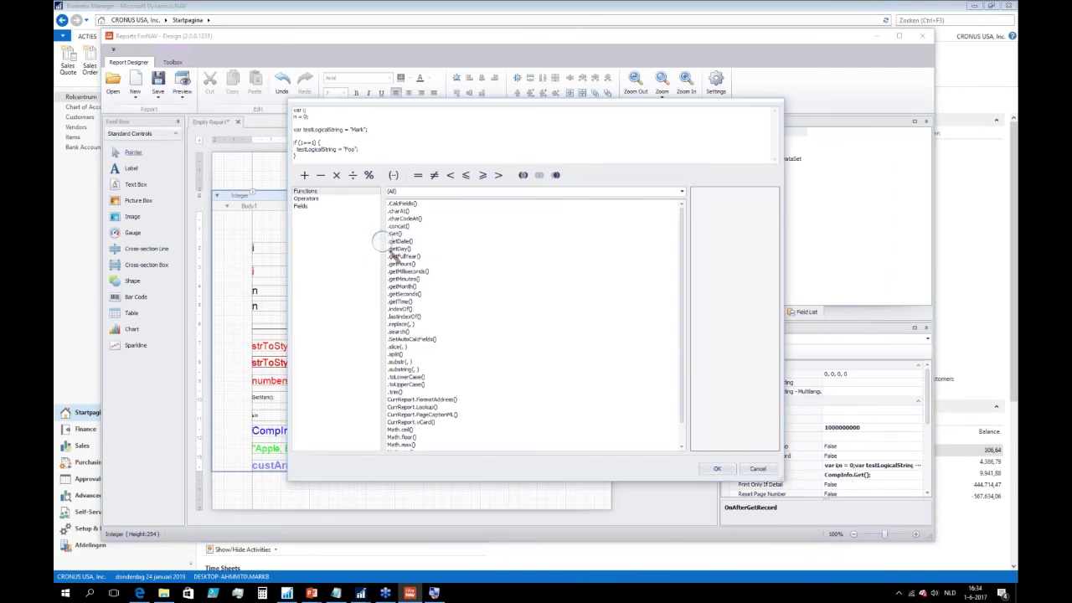
type("\"")
key("Left")
key("Left")
type("\"")
left_click(757, 469)
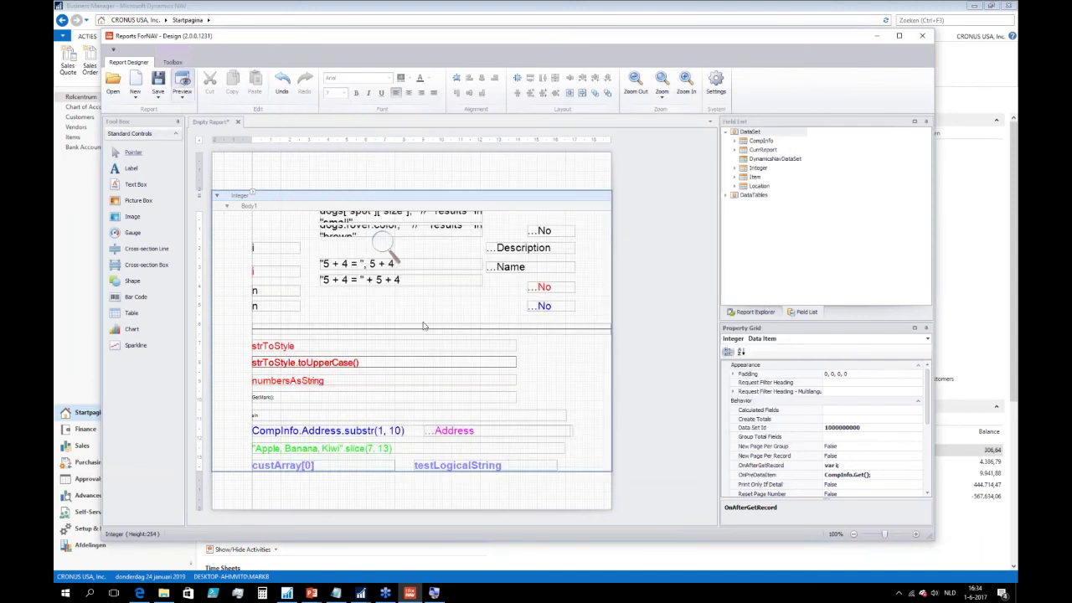
key("F5")
scroll(517, 436, "down", 3)
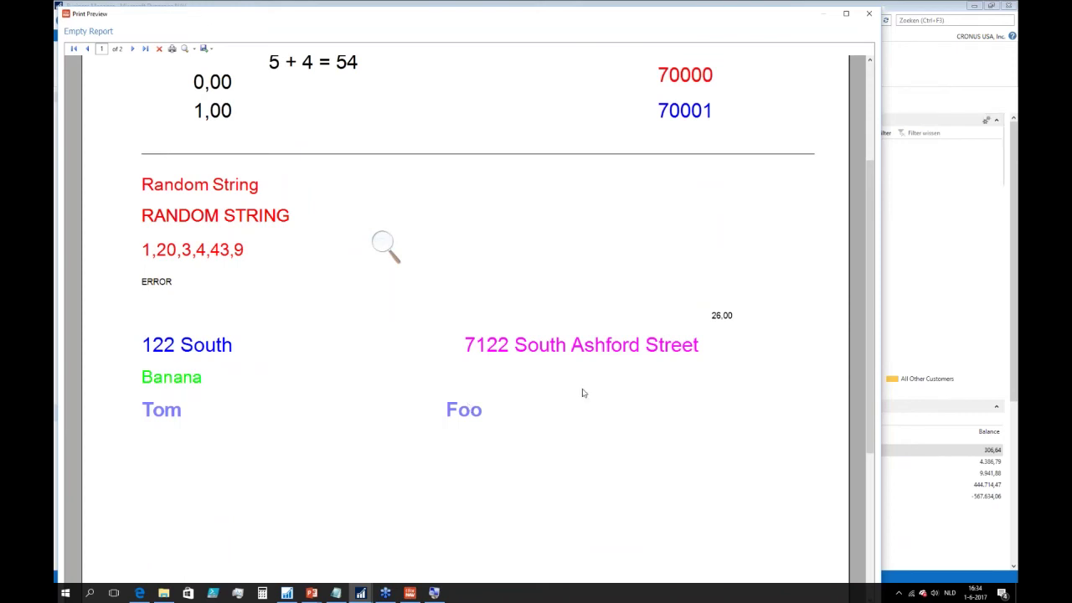
key("Escape")
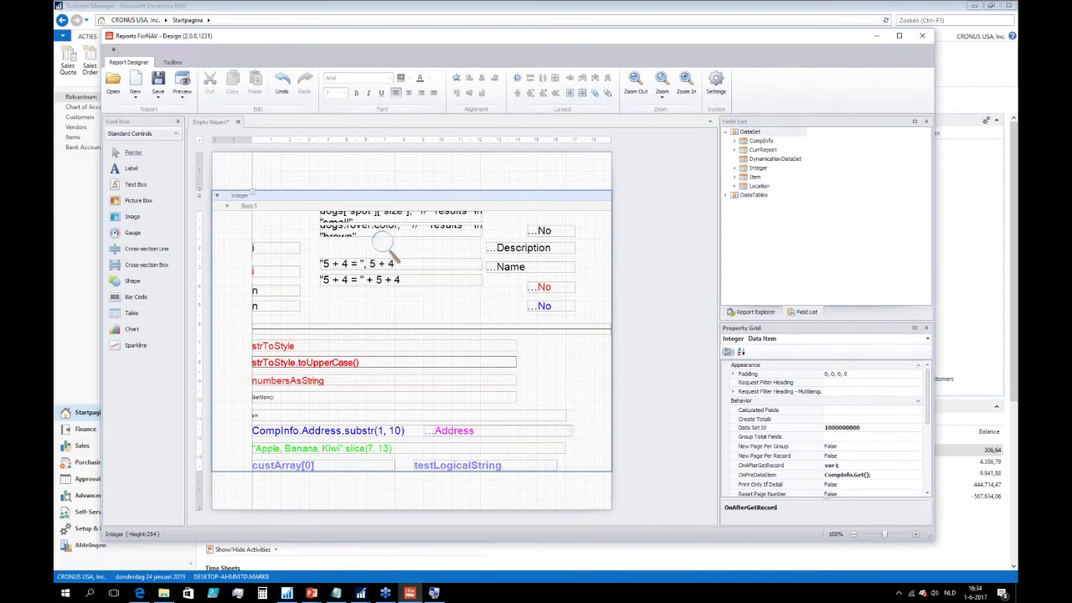
Check the source expression of the testLogicalString text box and return to the Integer data item.
key("Tab")
key("alt+shift+F10")
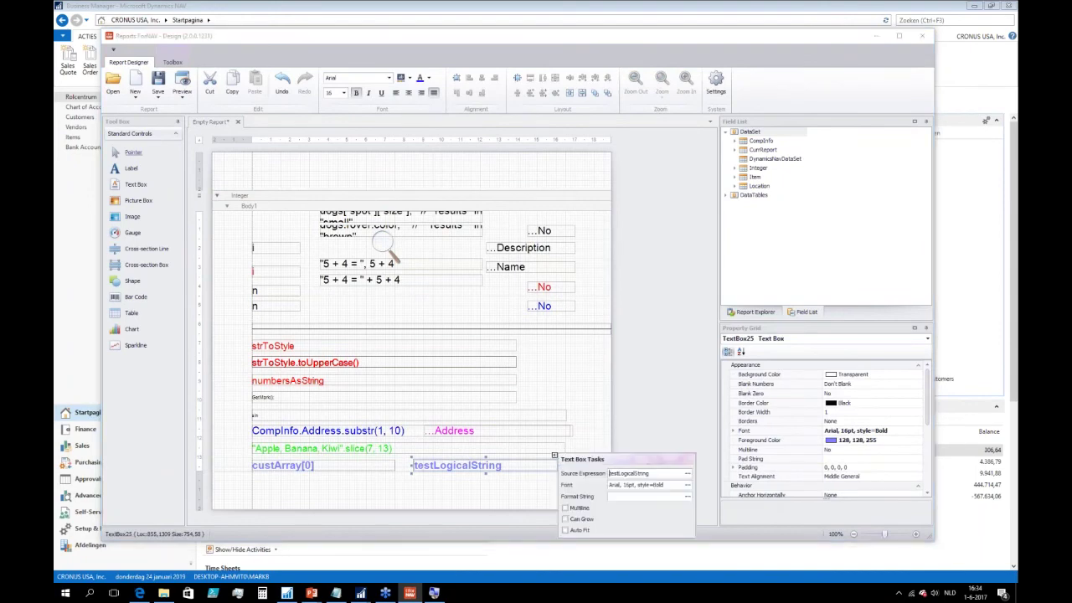
key("Escape")
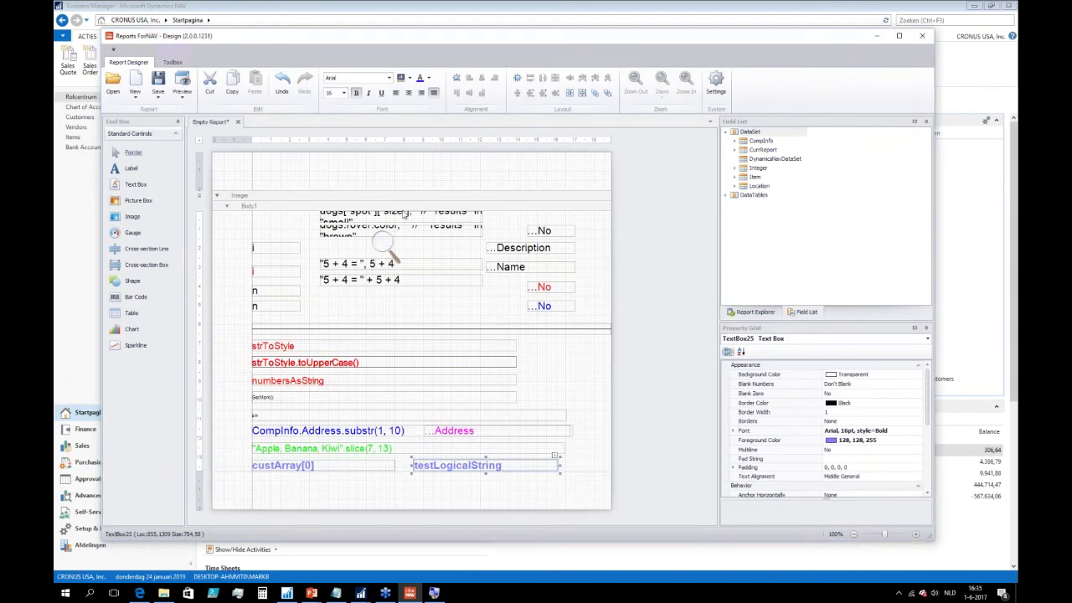
key("Escape")
key("Tab")
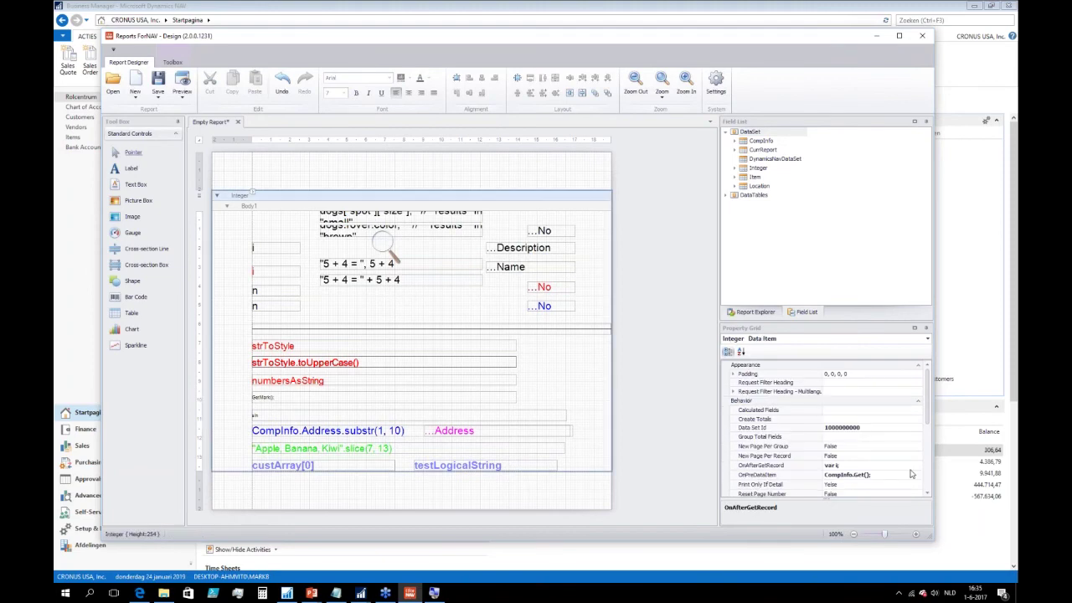
Change the comparison operator in the OnAfterGetRecord if condition to === and check how testLogicalString prints in the preview.
left_click(871, 465)
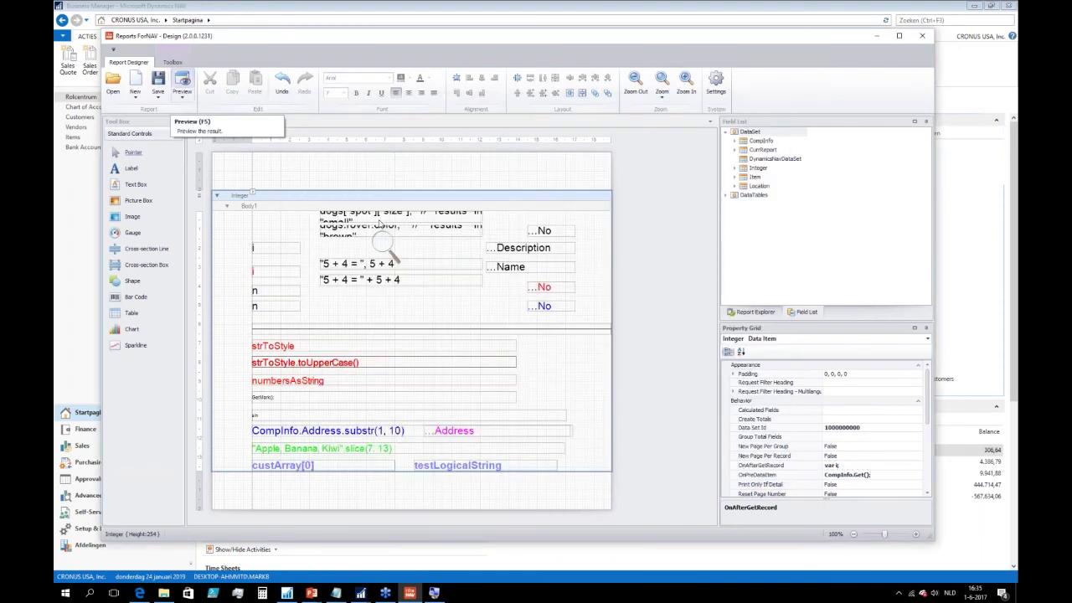
key("F5")
scroll(523, 386, "down", 3)
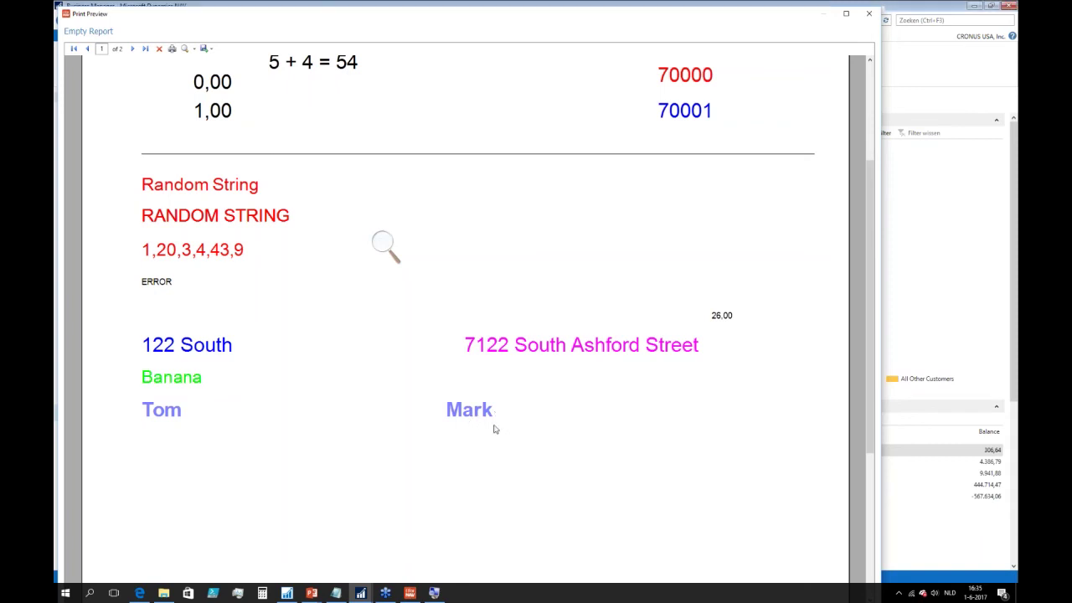
key("Escape")
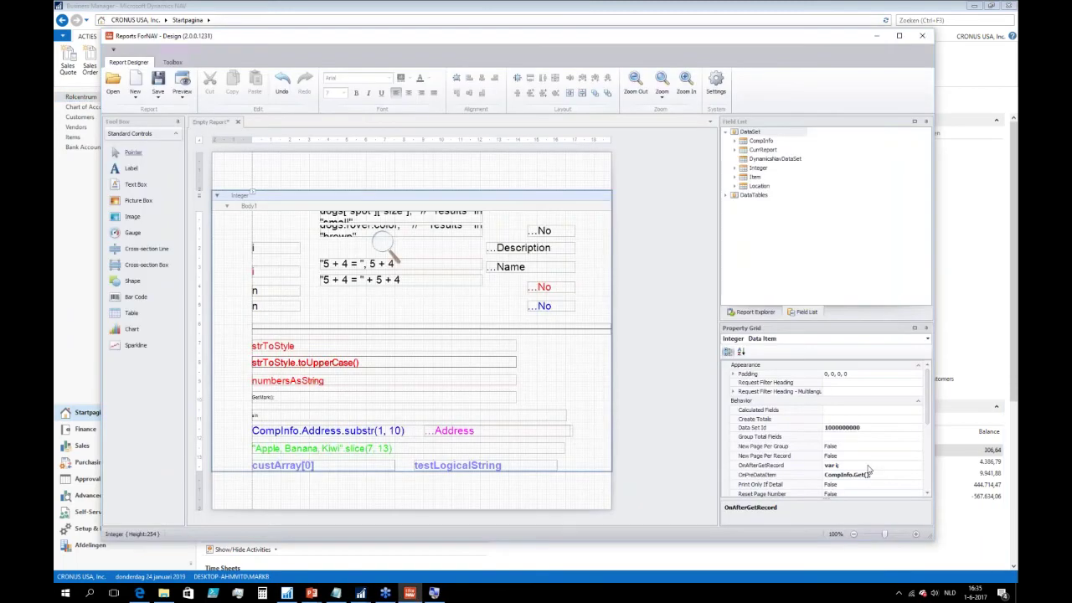
Set the OnAfterGetRecord if condition to 1===1, accept the code, and check how testLogicalString prints in the preview.
left_click(917, 466)
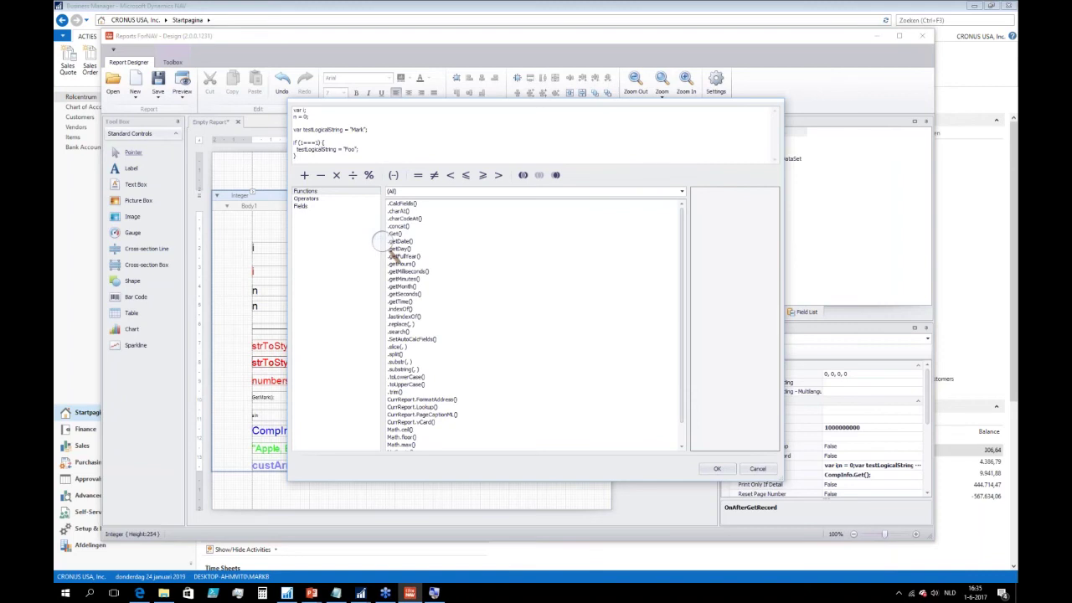
key("BackSpace")
left_click(718, 470)
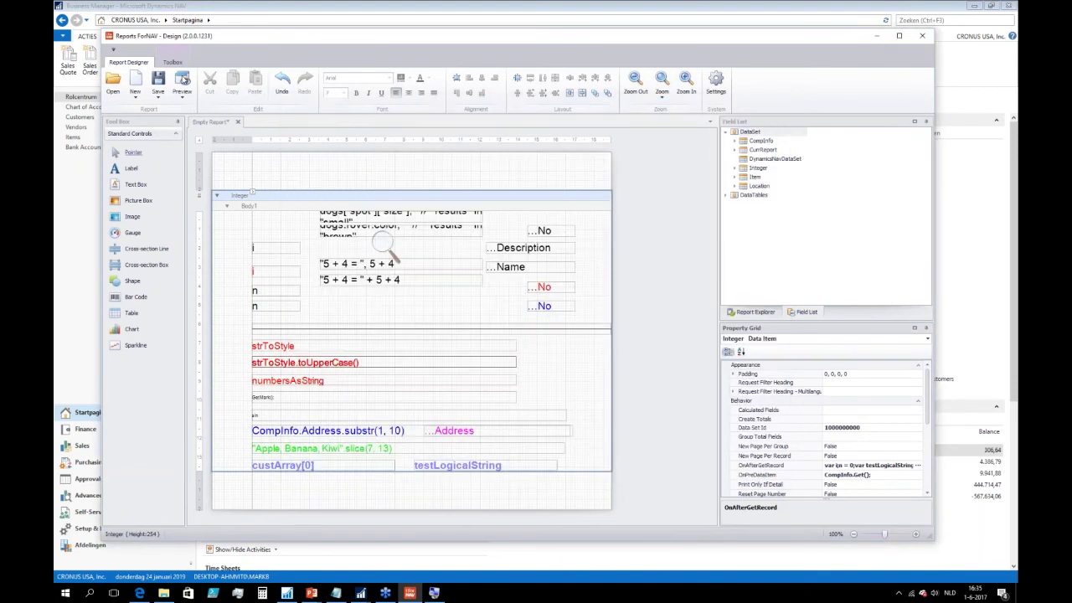
key("F5")
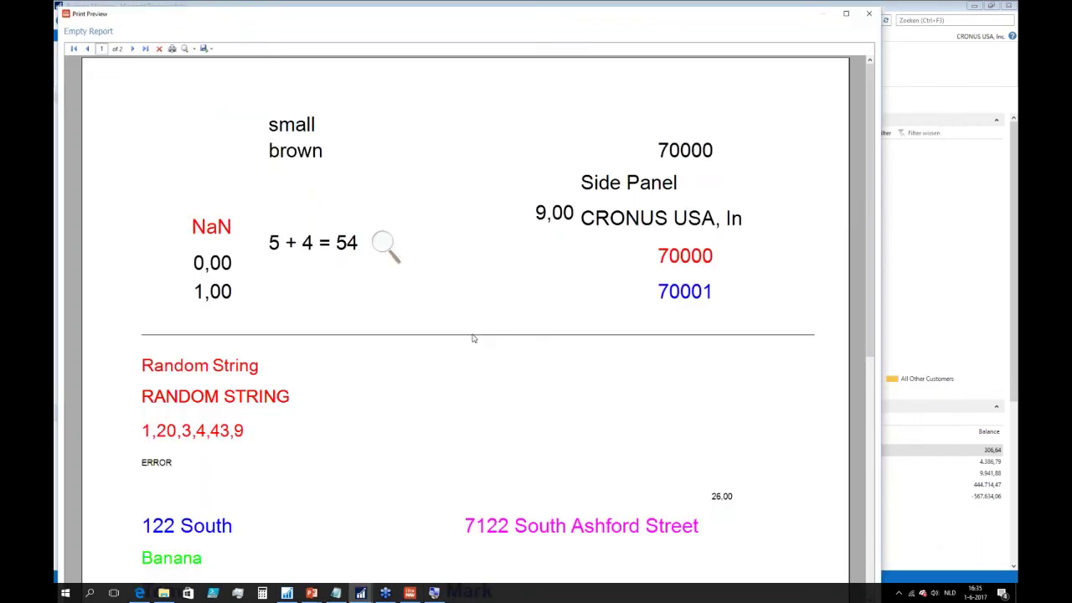
scroll(473, 338, "down", 3)
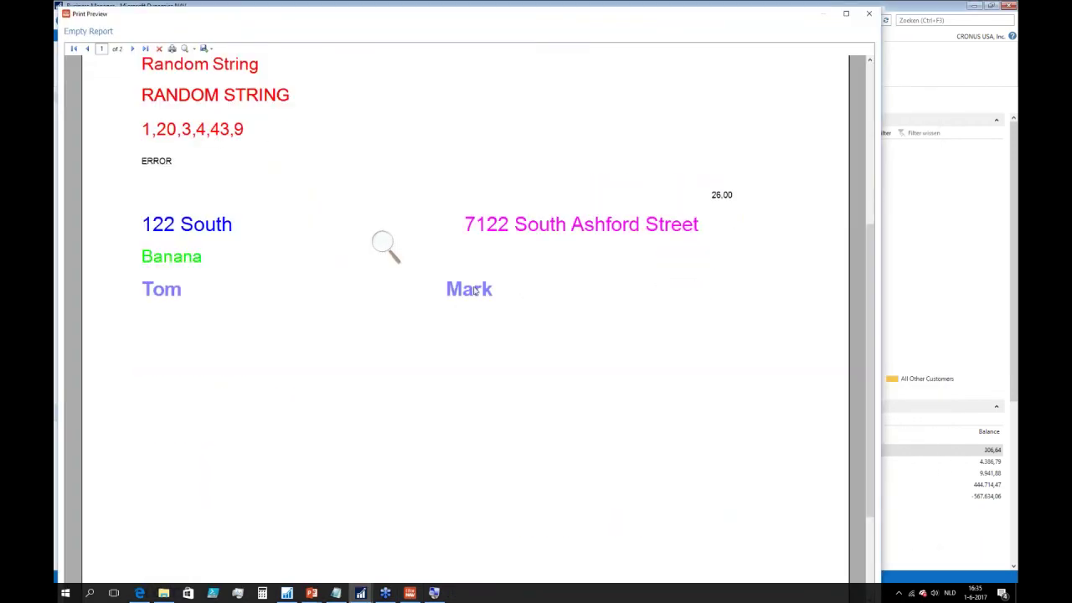
key("Escape")
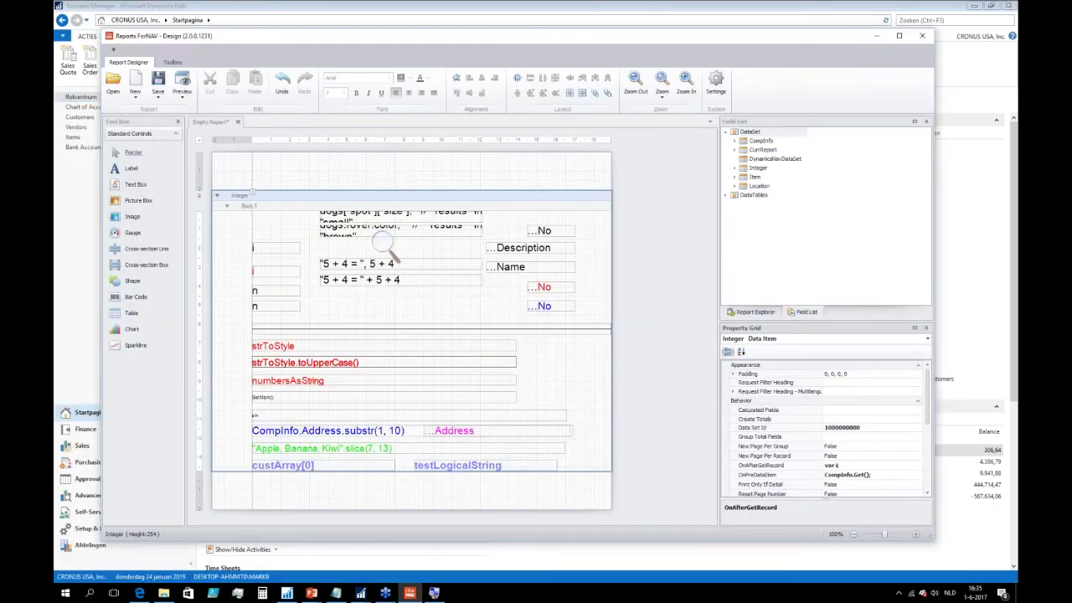
Uncomment the Location.Get line in the report's OnPreReport code and change its argument to 'FOO'.
left_click(469, 465)
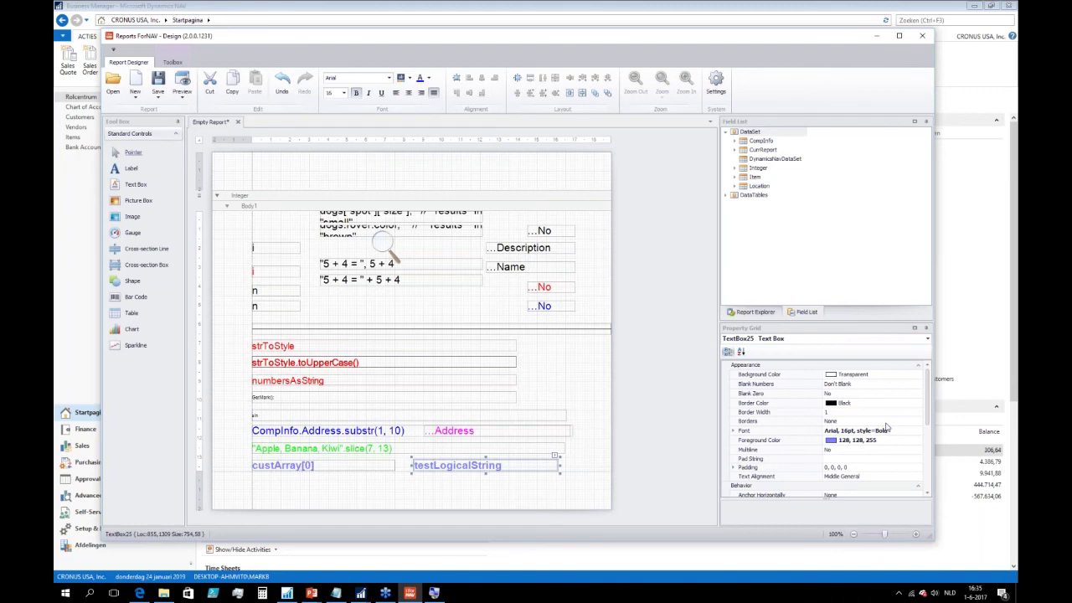
left_click(666, 408)
left_click(901, 430)
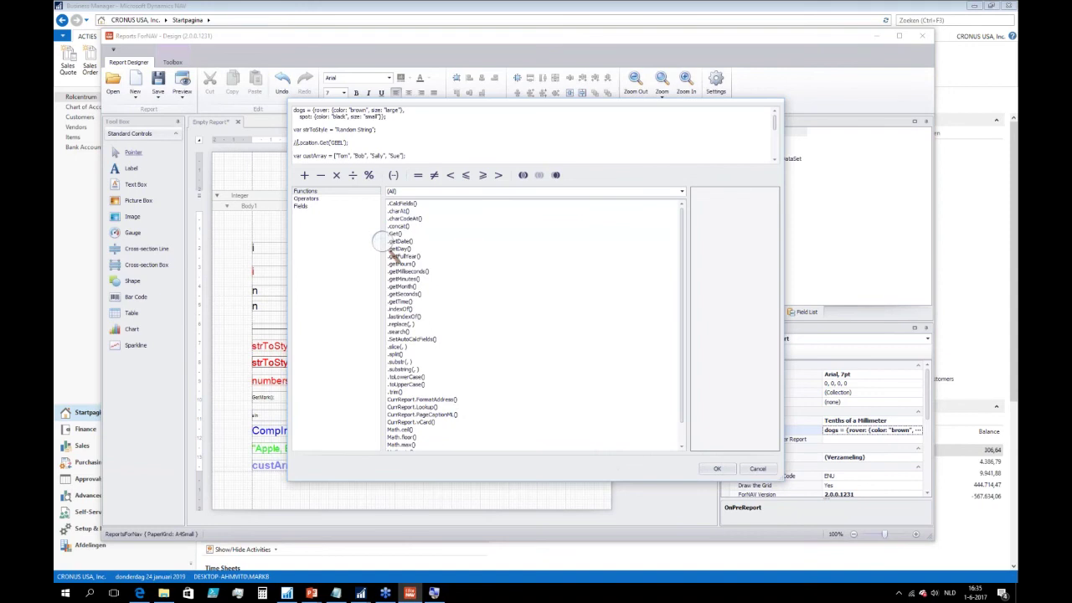
key("Delete")
key("Delete")
key("shift+Left")
key("shift+Left")
key("shift+Left")
key("shift+Left")
type("ROOD")
left_click(714, 473)
Examine the rest of the OnPreReport code around the Location.Get('FOO') line and accept the code.
left_click(295, 156)
left_click_drag(323, 156, 345, 143)
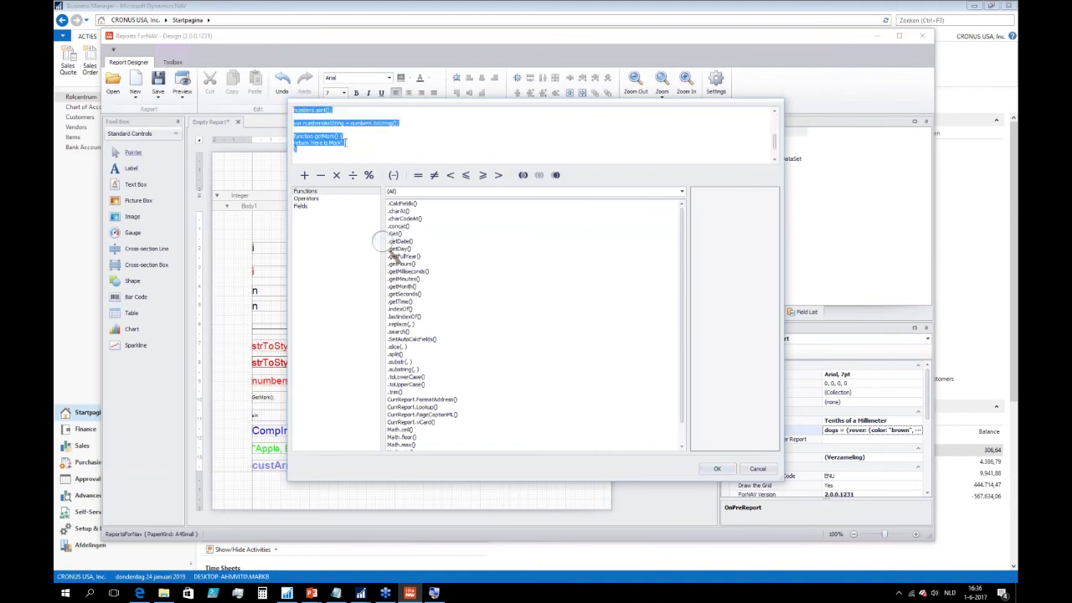
scroll(345, 143, "up", 3)
left_click(350, 114)
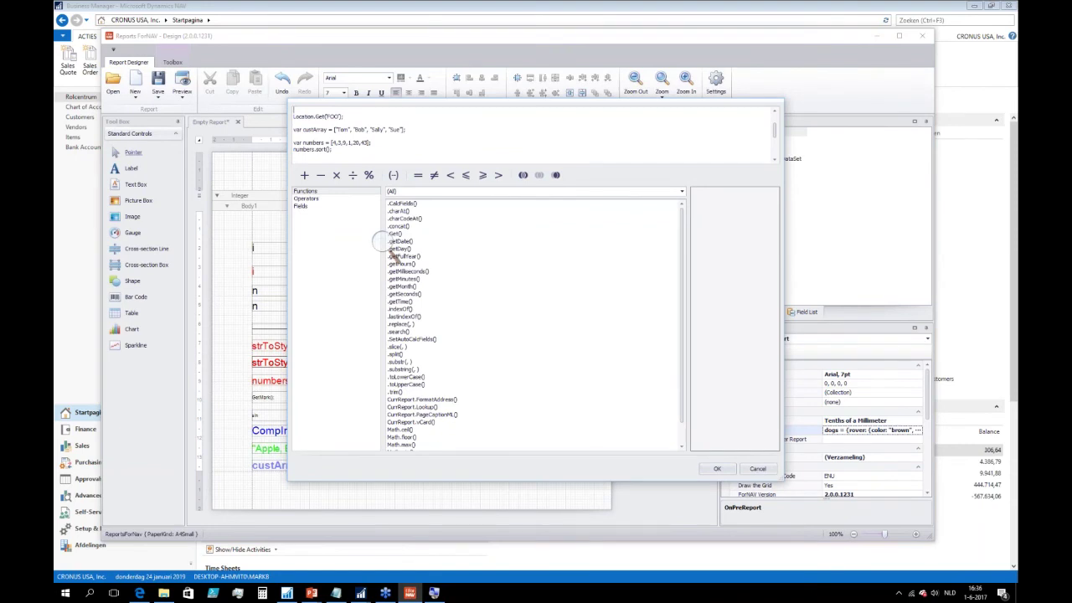
key("shift+End")
key("Down")
key("ctrl+a")
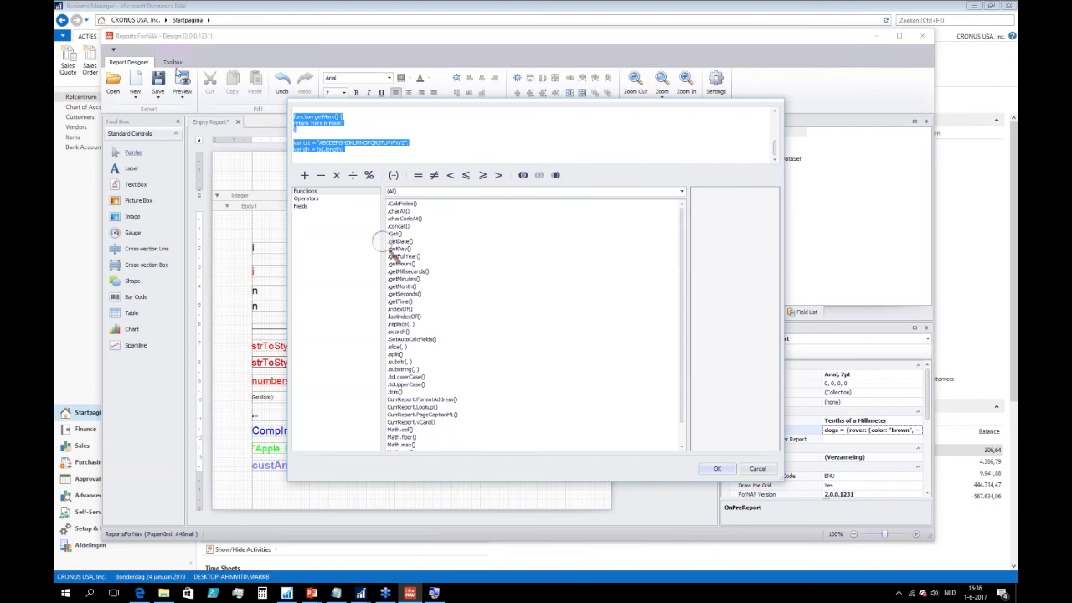
key("Escape")
Preview the report, examine how its text boxes print, and read the error report on page 2.
left_click(180, 87)
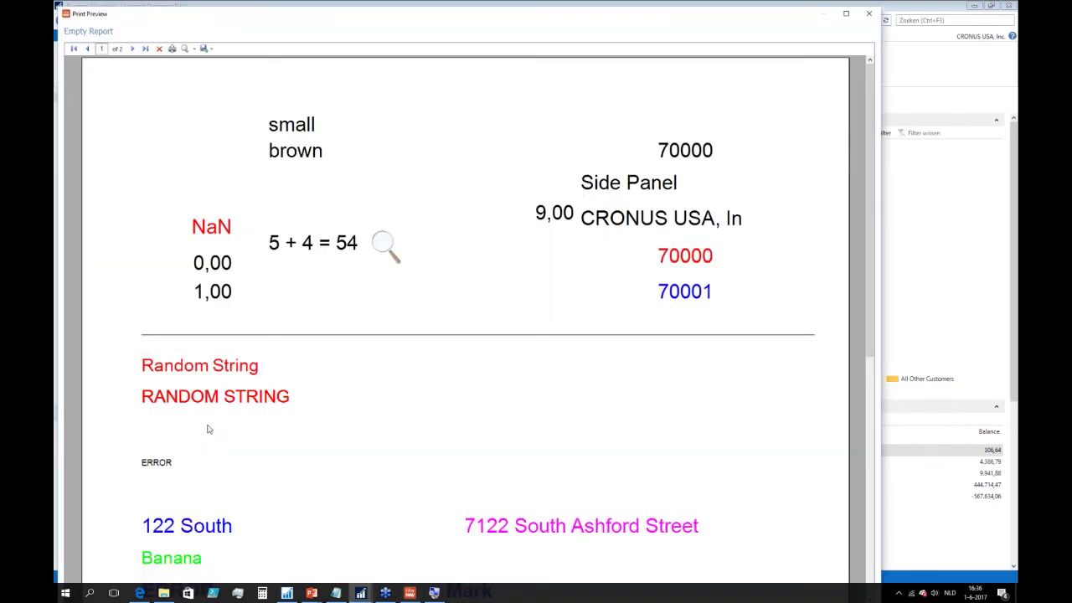
scroll(178, 523, "down", 2)
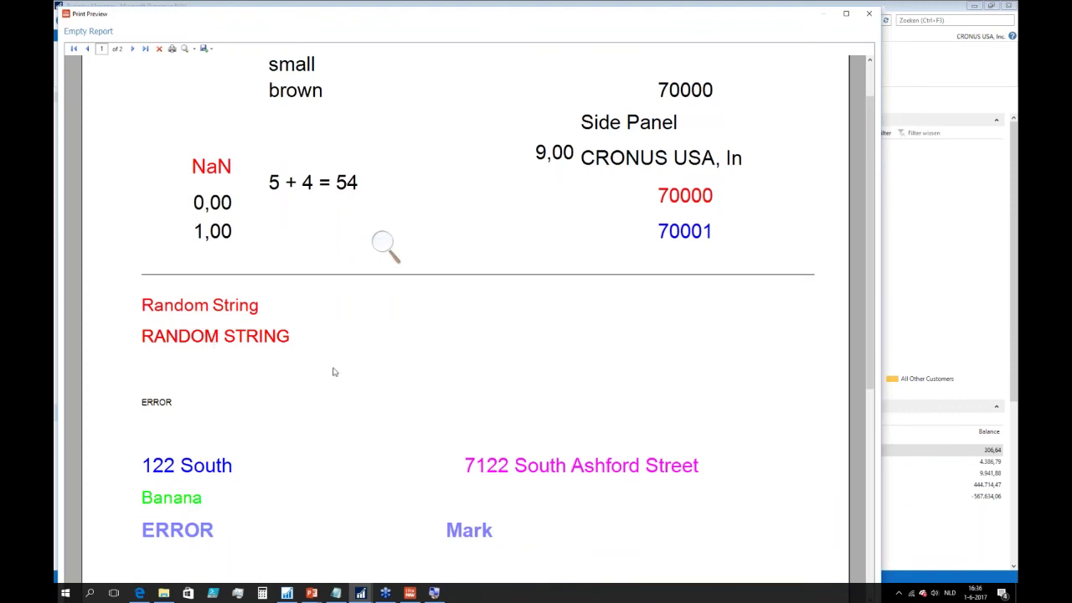
scroll(203, 373, "up", 2)
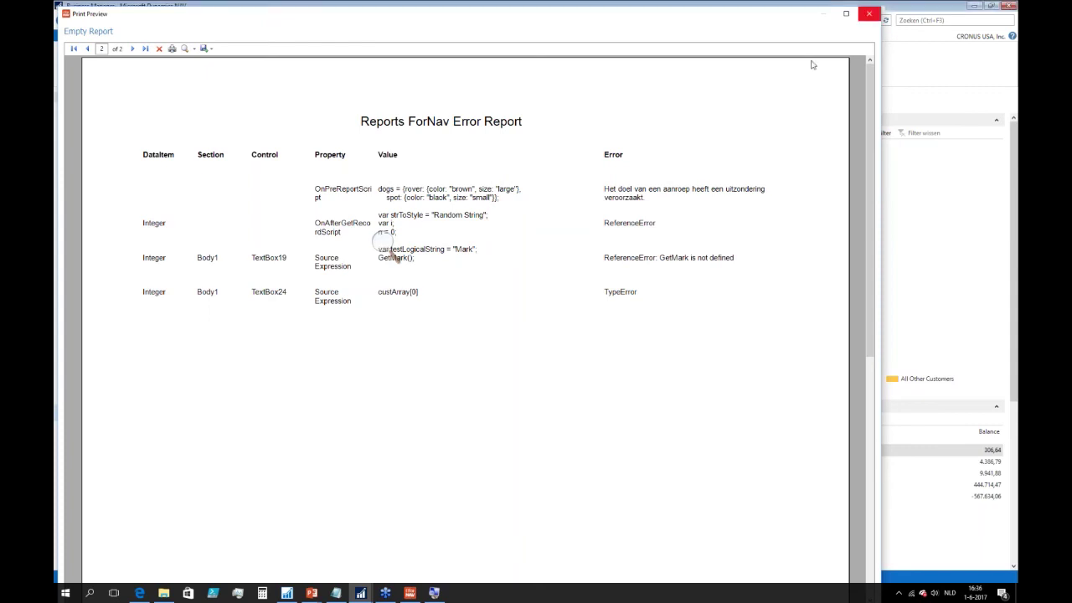
left_click(869, 14)
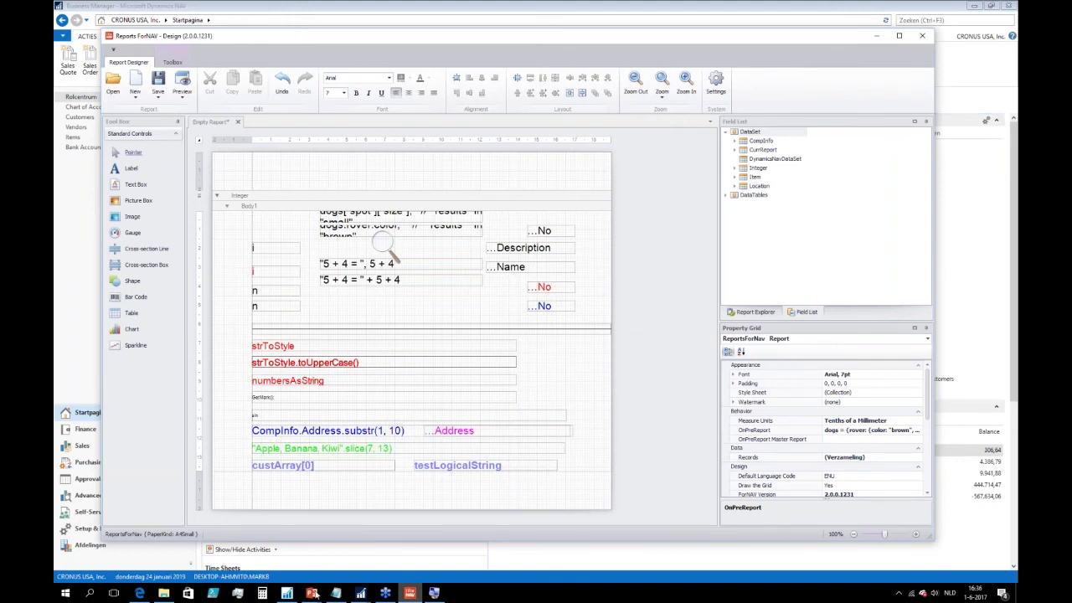
Switch to the running PowerPoint slide show and advance to the Database Operators slide.
left_click(313, 592)
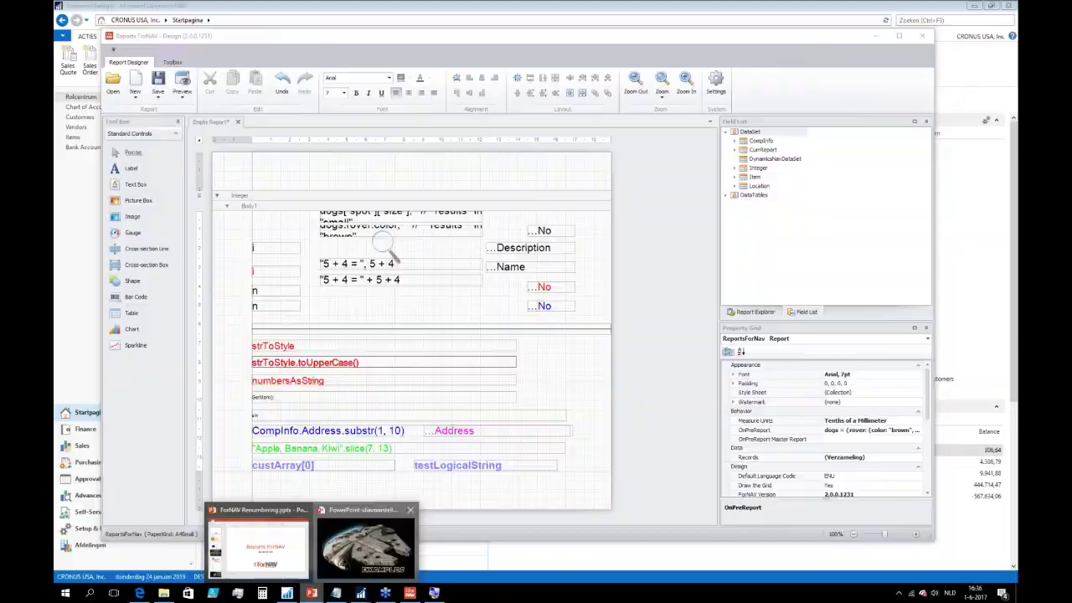
left_click(366, 548)
key("Right")
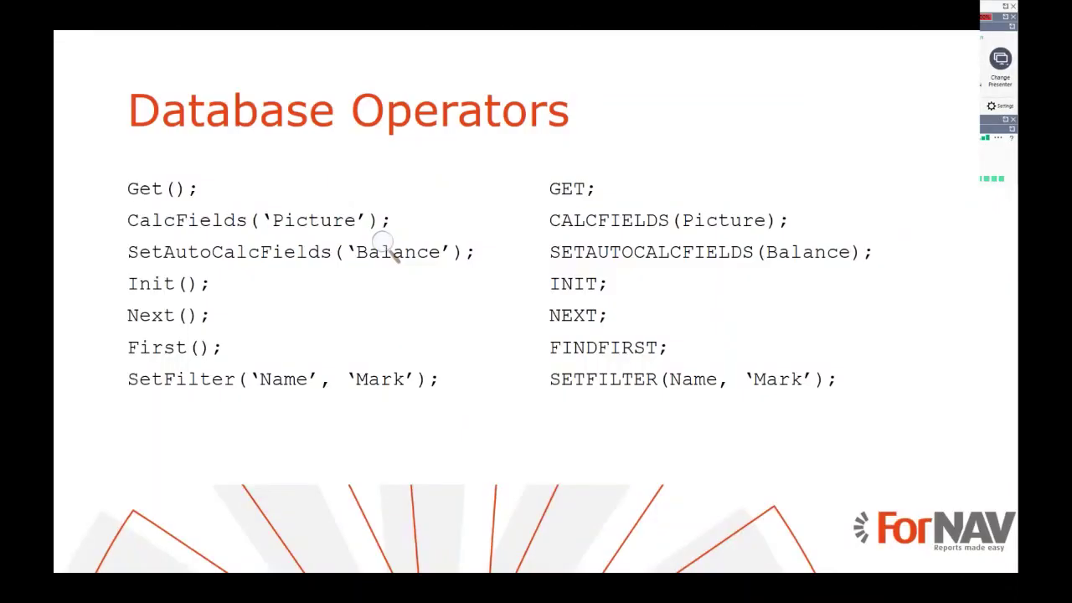